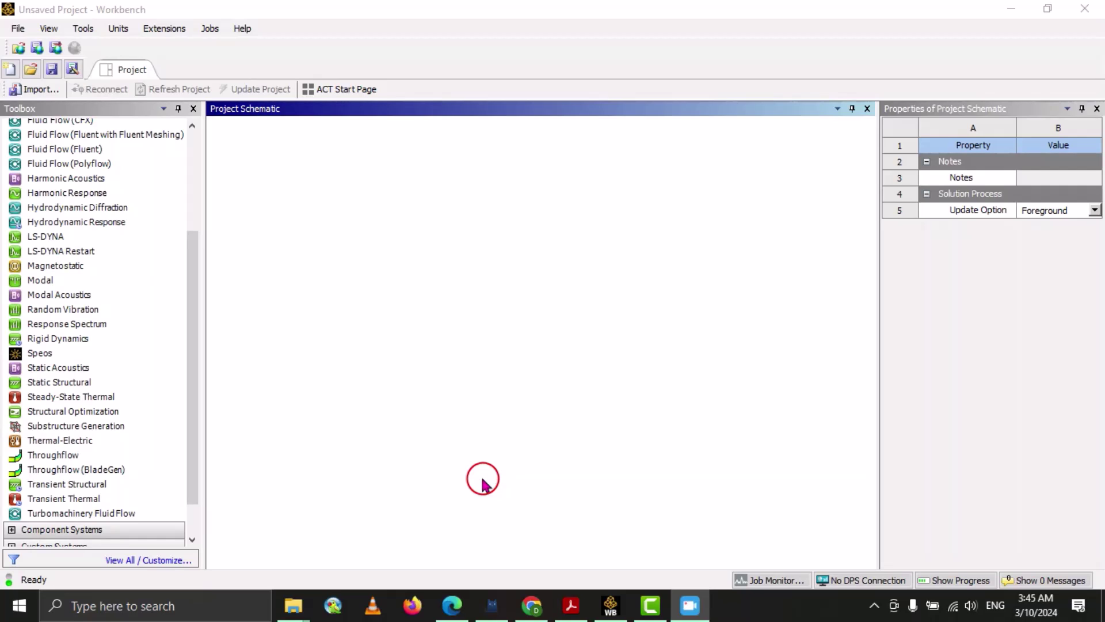
Open the Toolbox customization list and widen it to reveal each system's Physics column.
scroll(167, 351, up, 4)
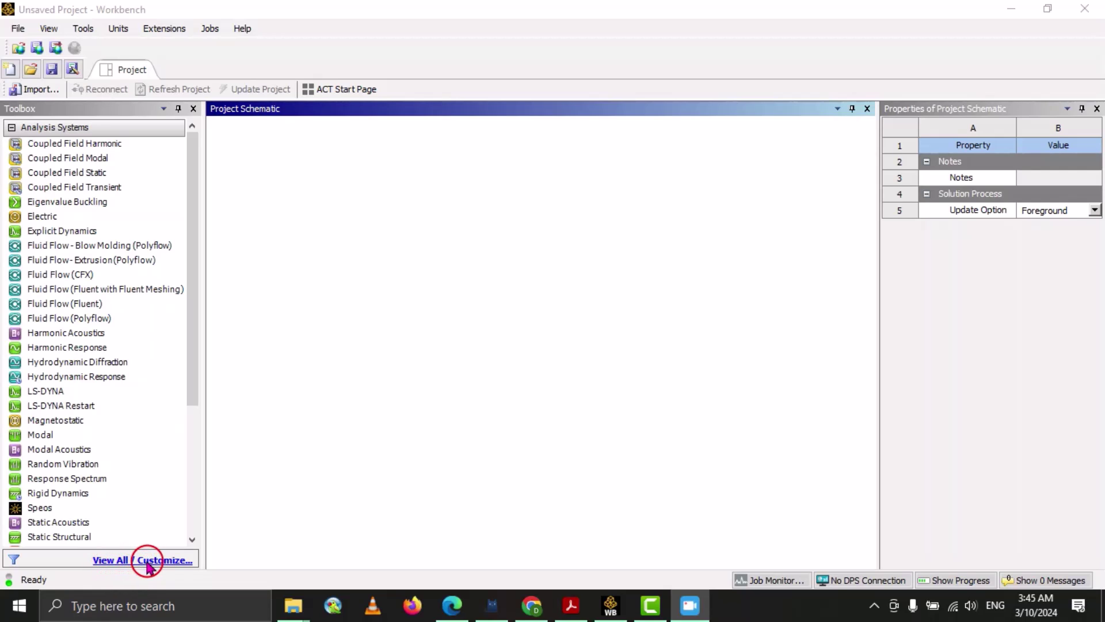
click(147, 564)
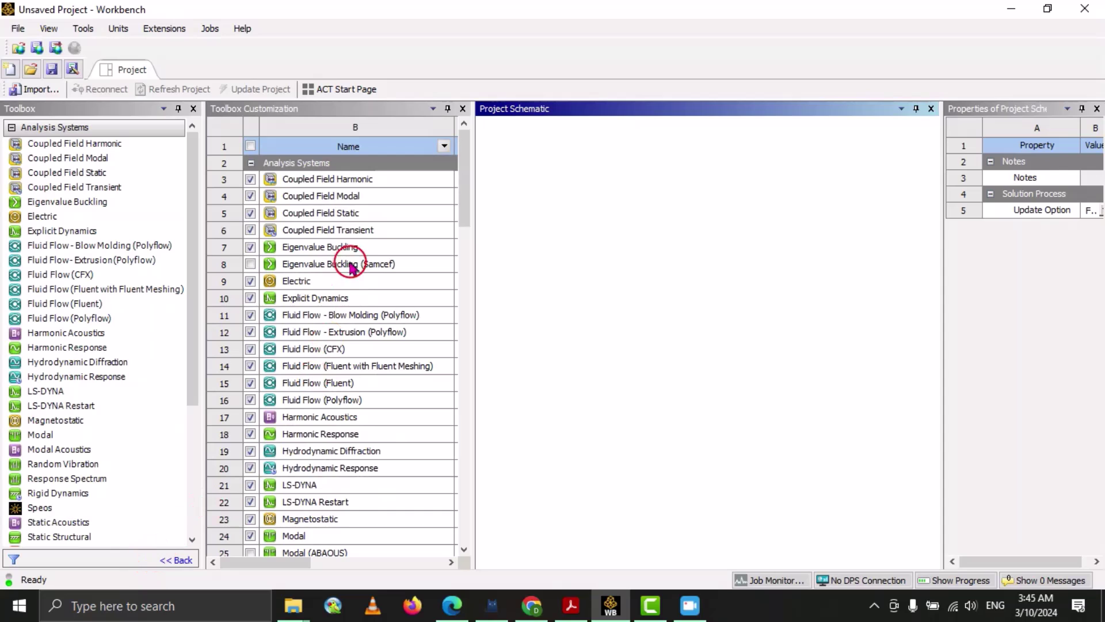
drag(474, 278, 569, 289)
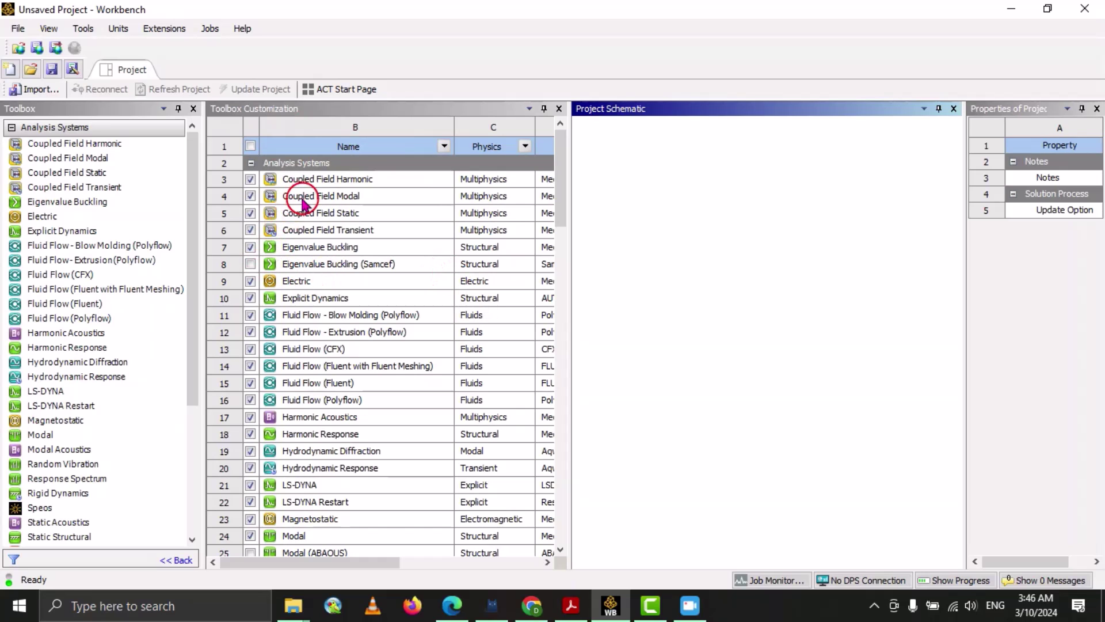
scroll(315, 177, down, 16)
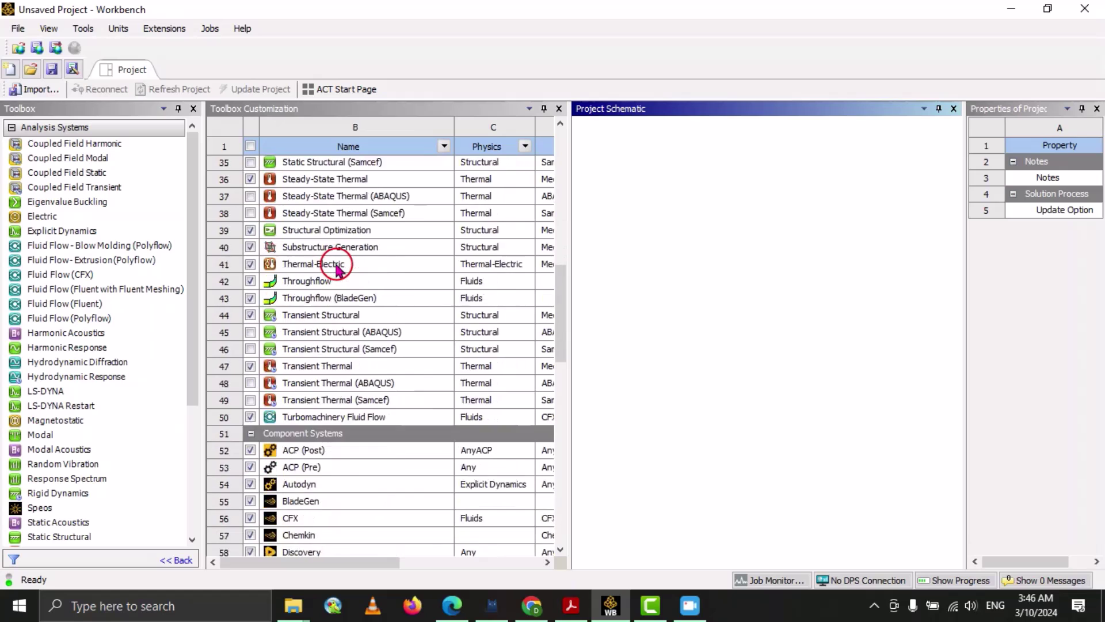
scroll(337, 271, up, 2)
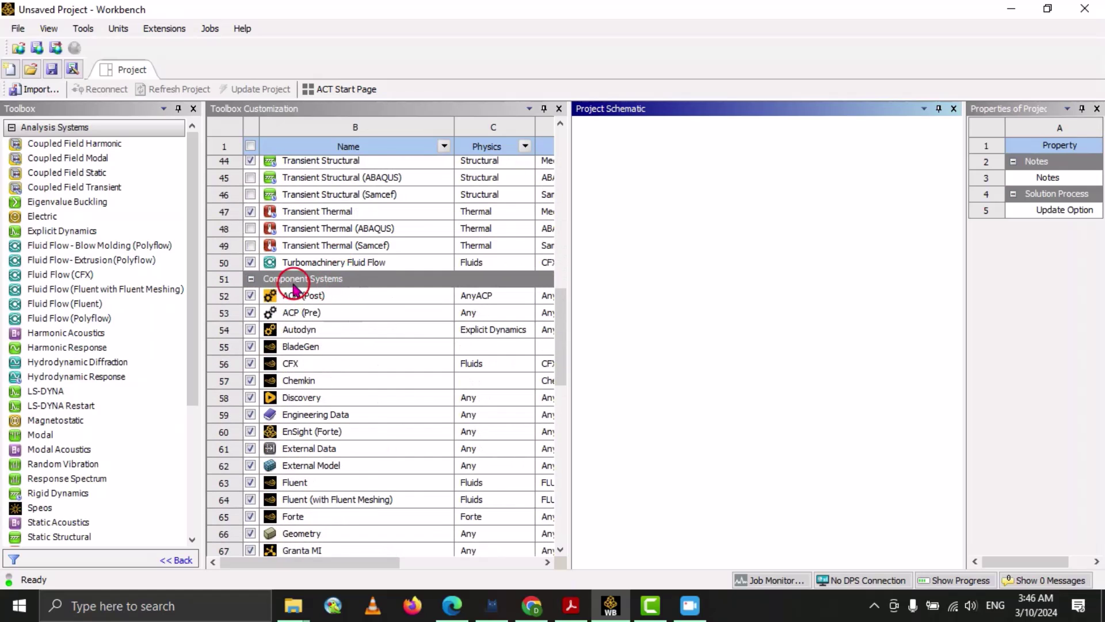
scroll(341, 360, down, 8)
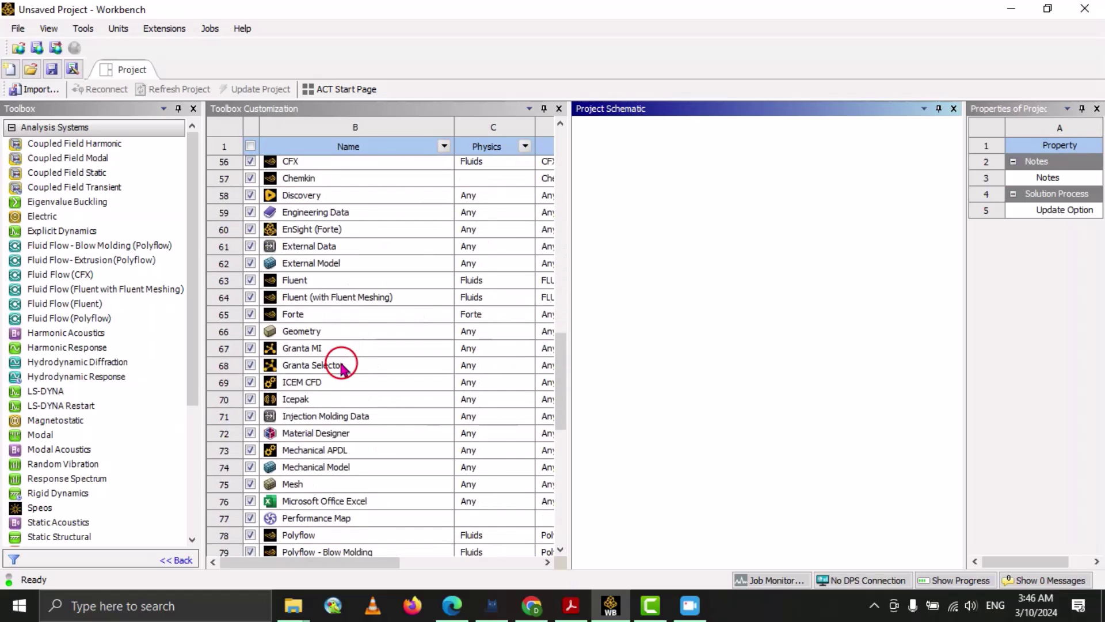
scroll(341, 368, up, 20)
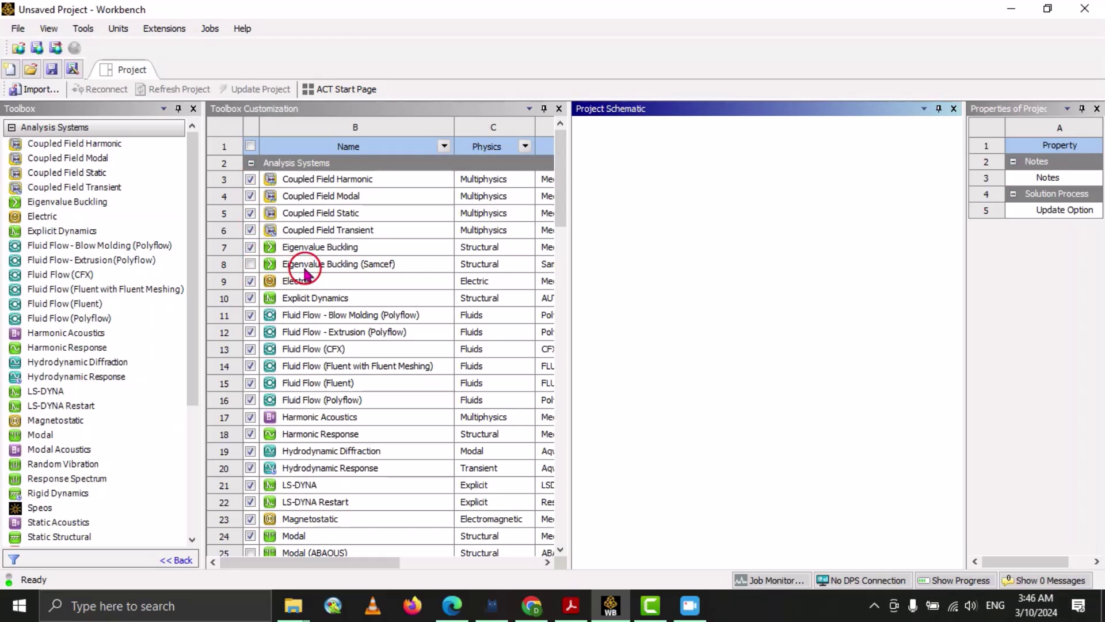
Enable Eigenvalue Buckling (Samcef) in the Toolbox customization list.
click(250, 264)
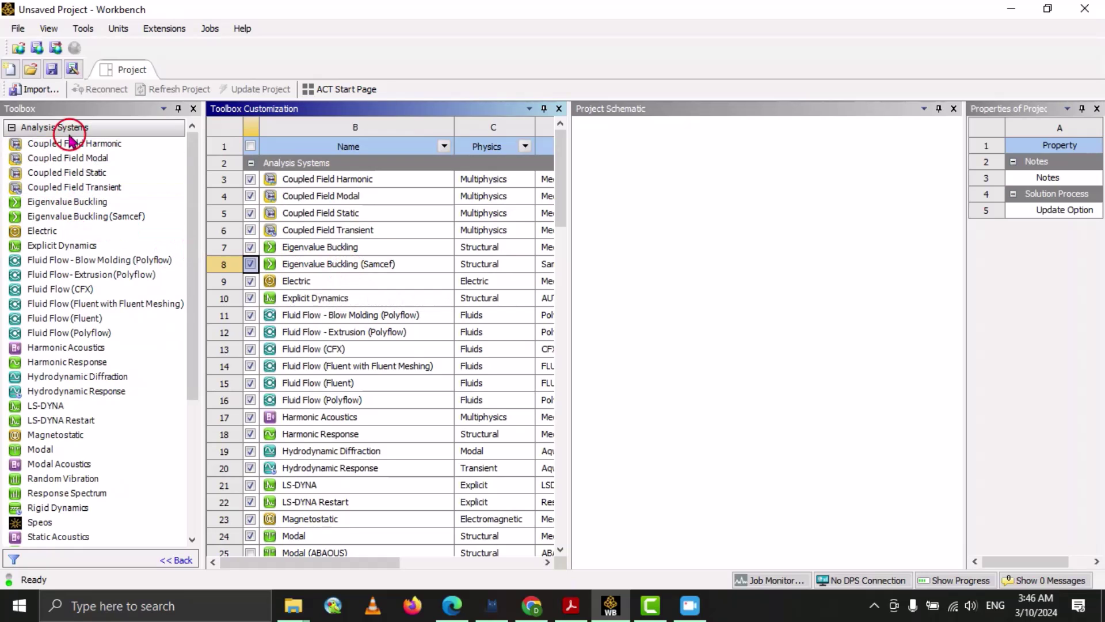
scroll(75, 245, down, 5)
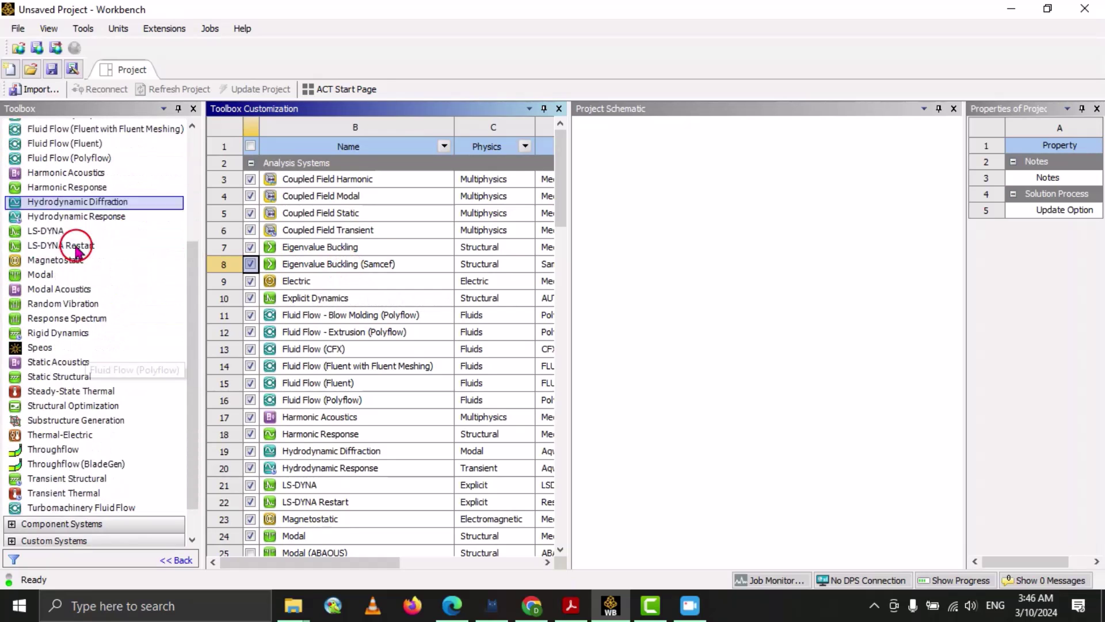
scroll(75, 251, up, 3)
scroll(74, 250, up, 2)
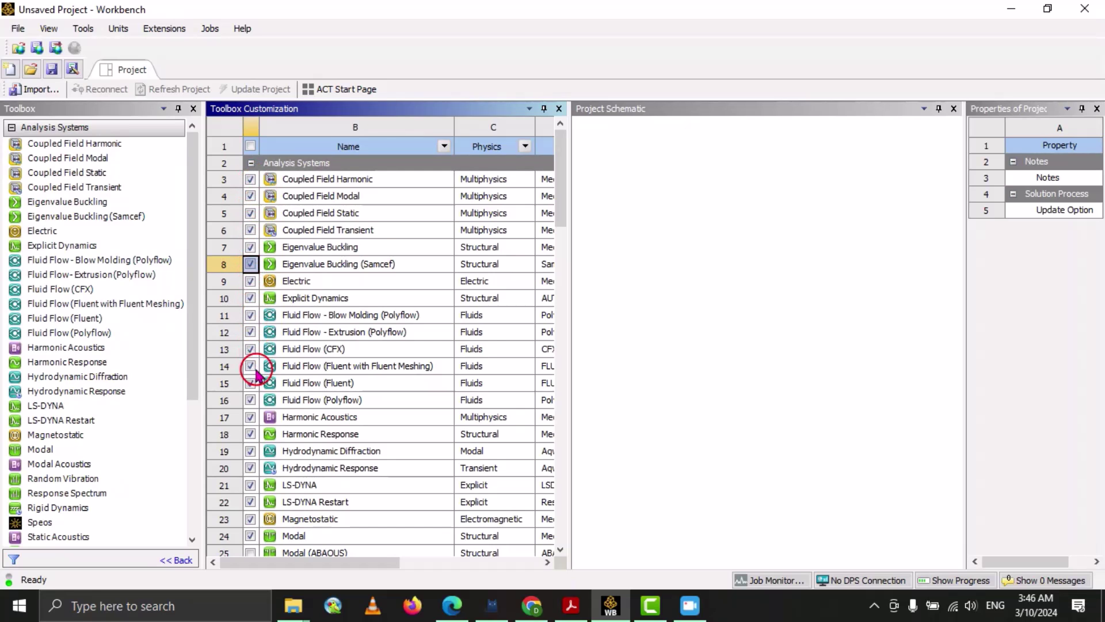
scroll(257, 400, down, 3)
scroll(257, 402, down, 3)
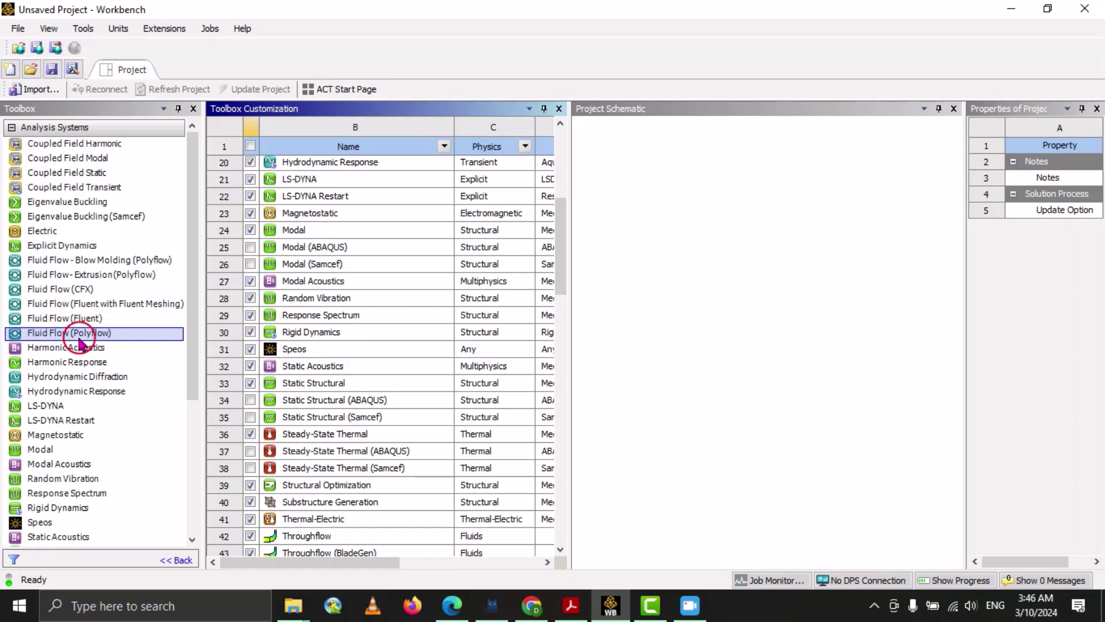
Select Coupled Field Harmonic among the Toolbox analysis systems and review the list.
click(46, 144)
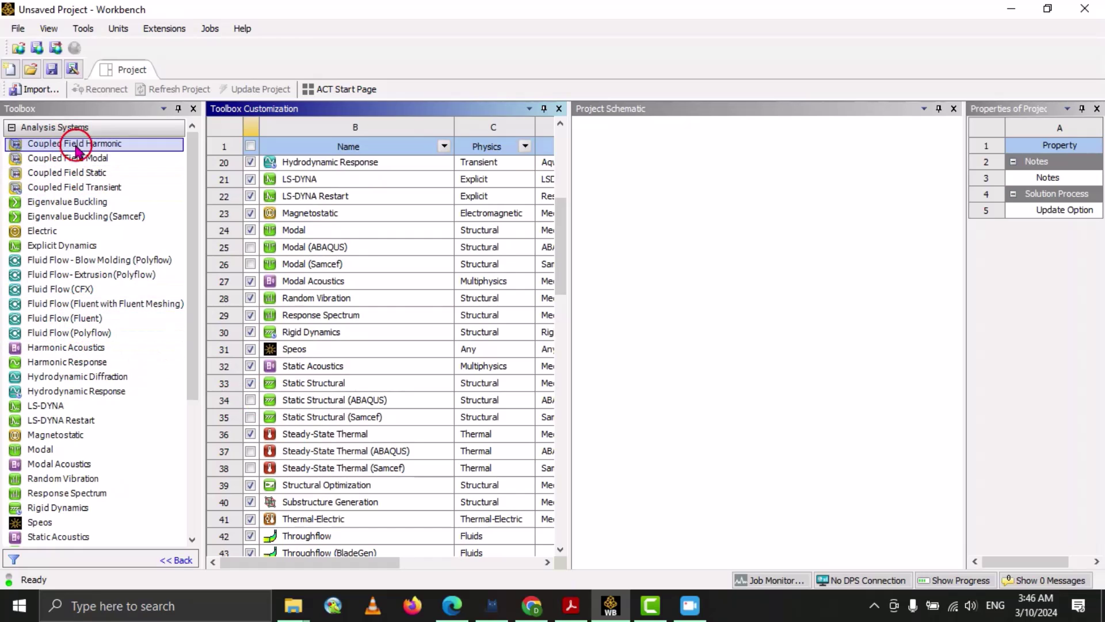
click(77, 319)
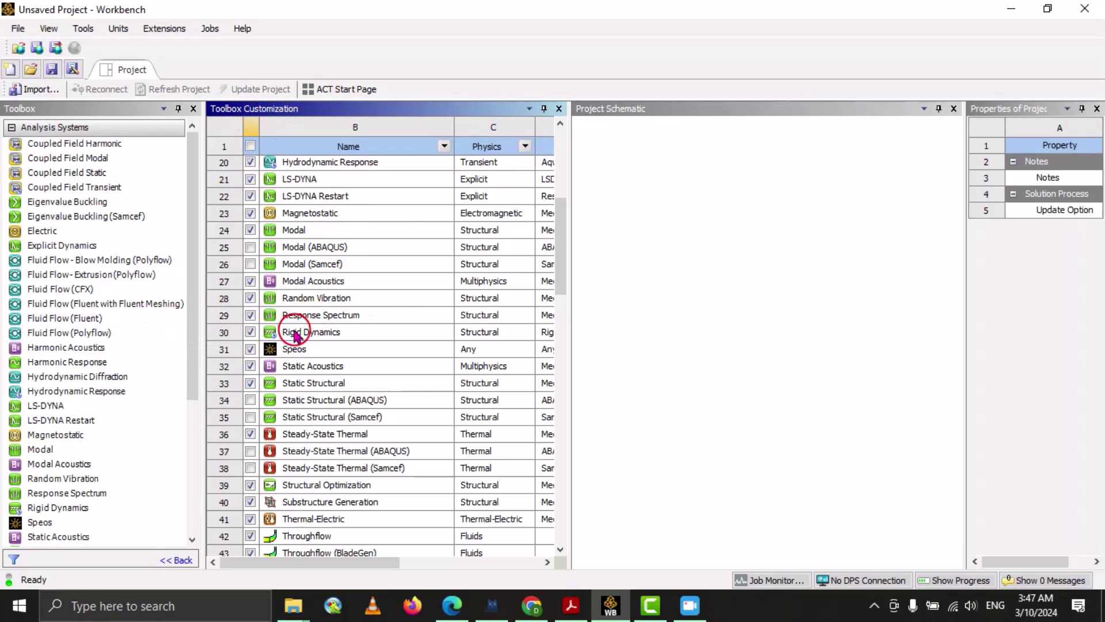
scroll(295, 331, up, 6)
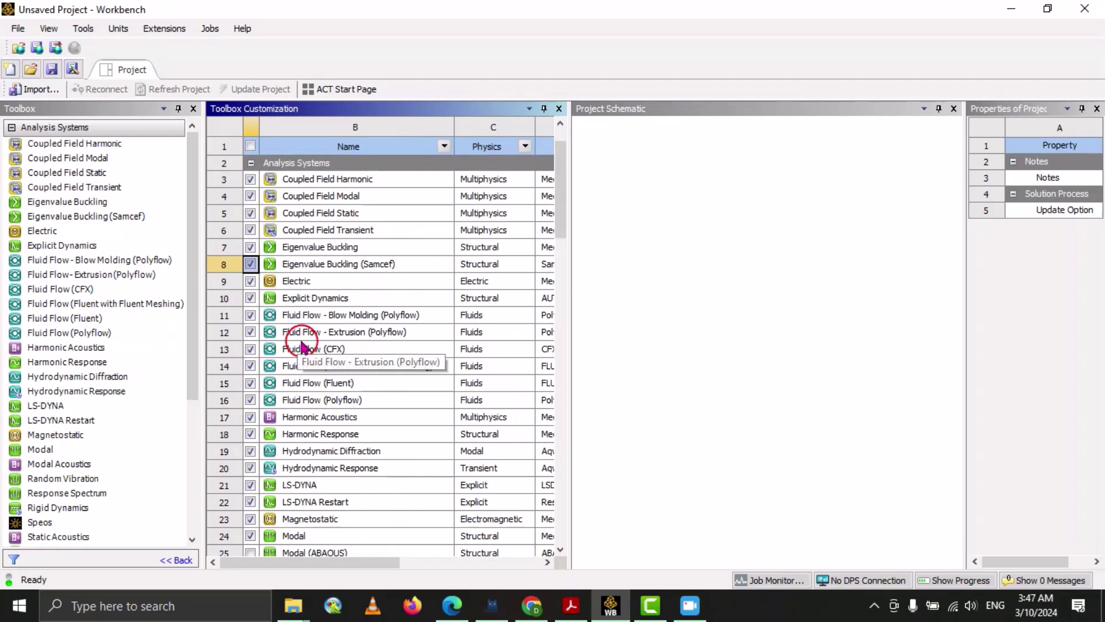
scroll(298, 334, down, 8)
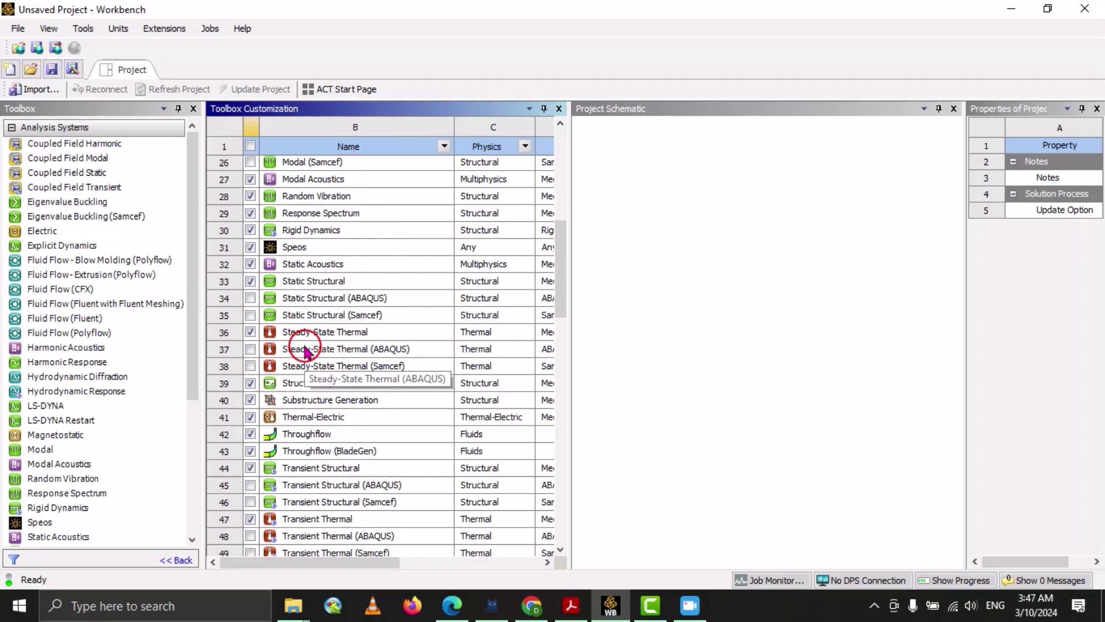
scroll(302, 349, down, 3)
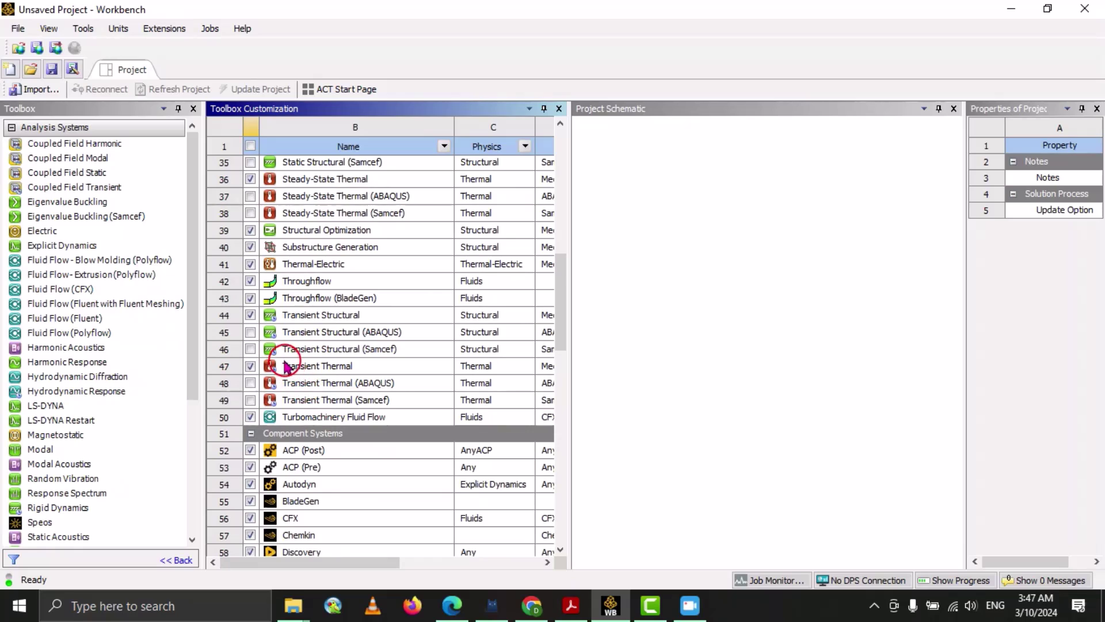
click(251, 316)
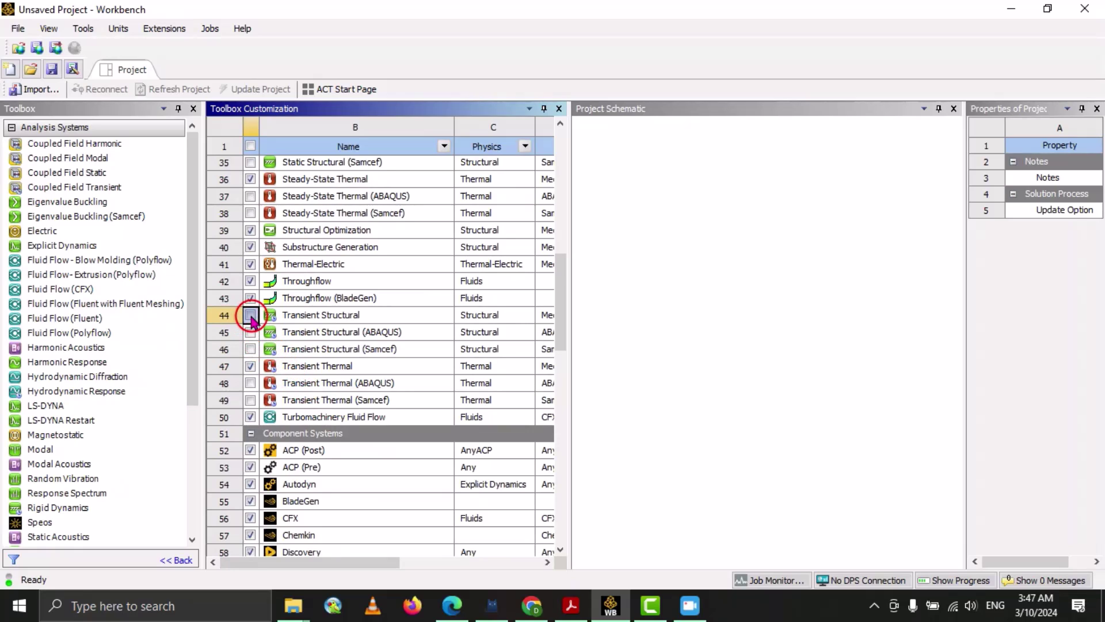
scroll(98, 459, down, 3)
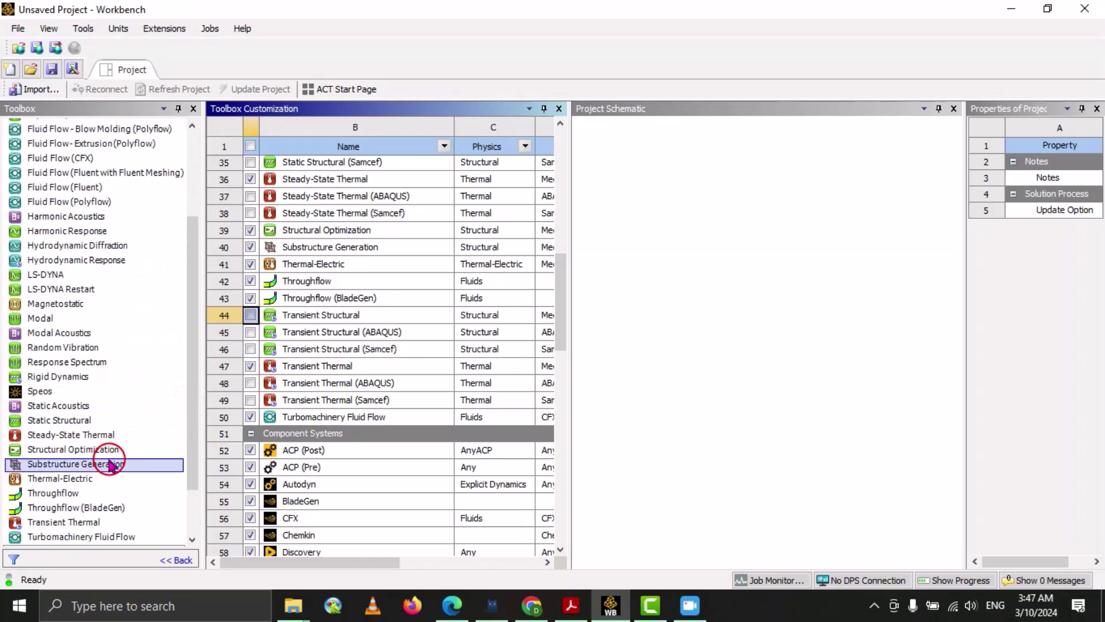
scroll(109, 464, down, 1)
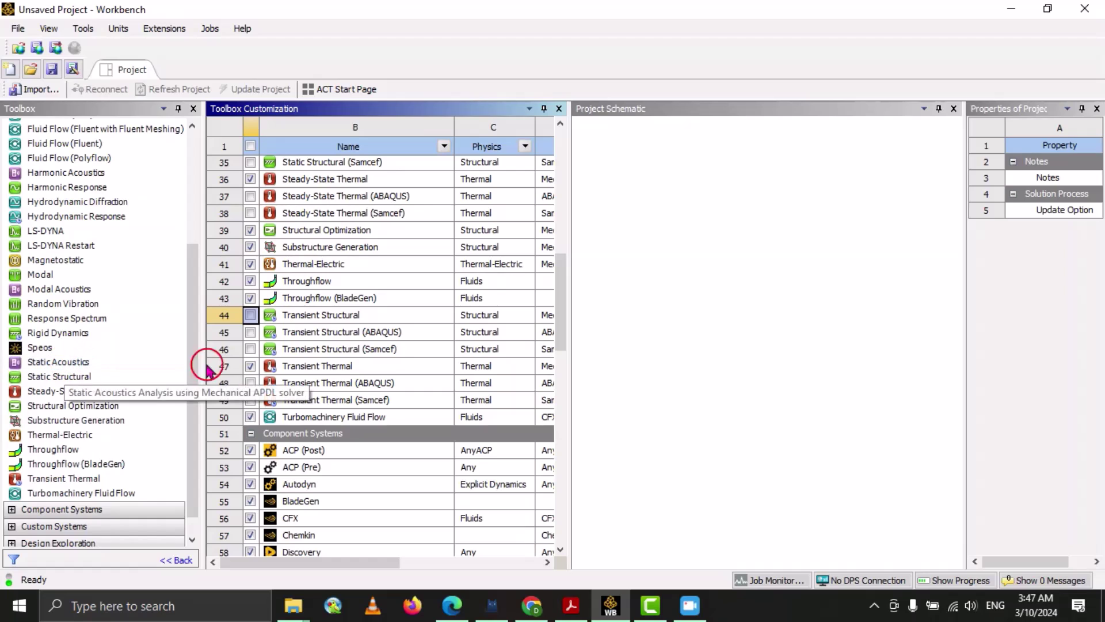
click(250, 317)
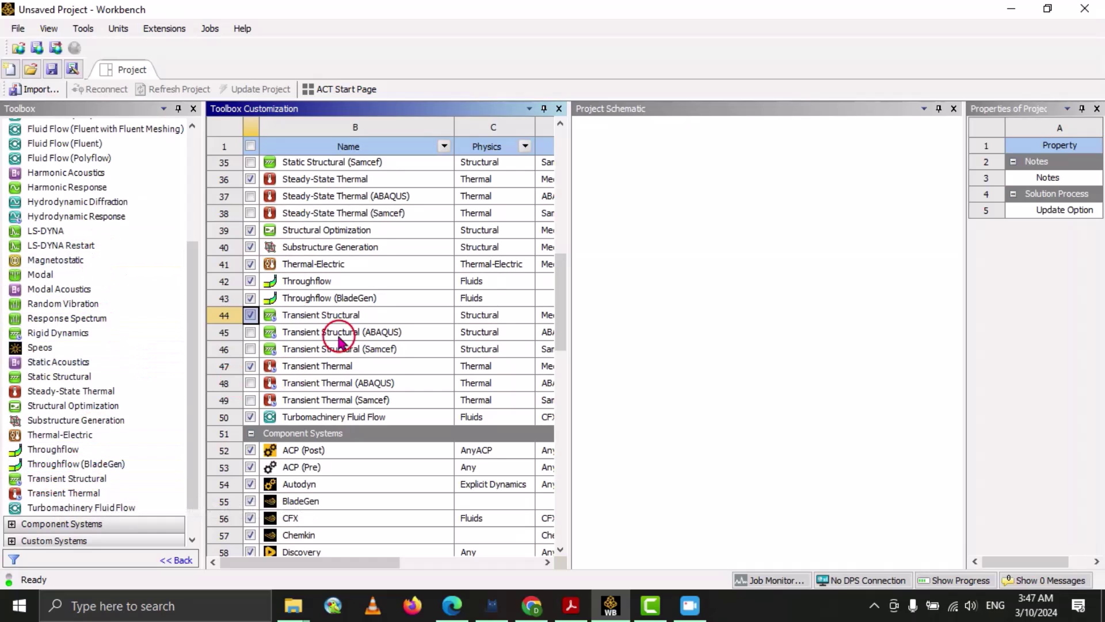
scroll(375, 246, down, 4)
scroll(375, 311, down, 4)
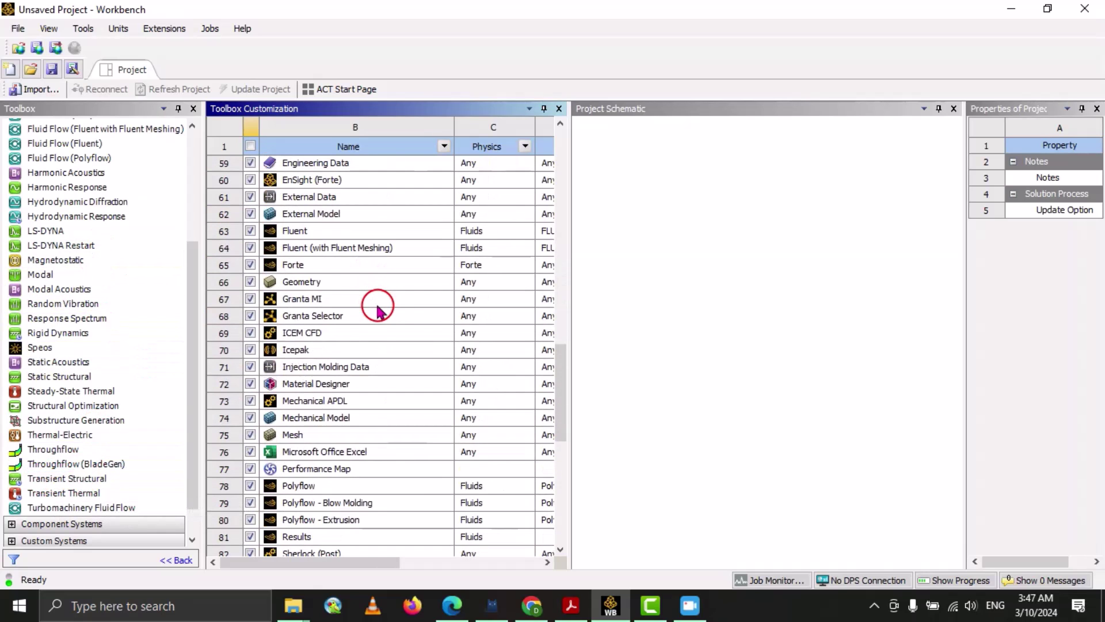
scroll(375, 304, up, 6)
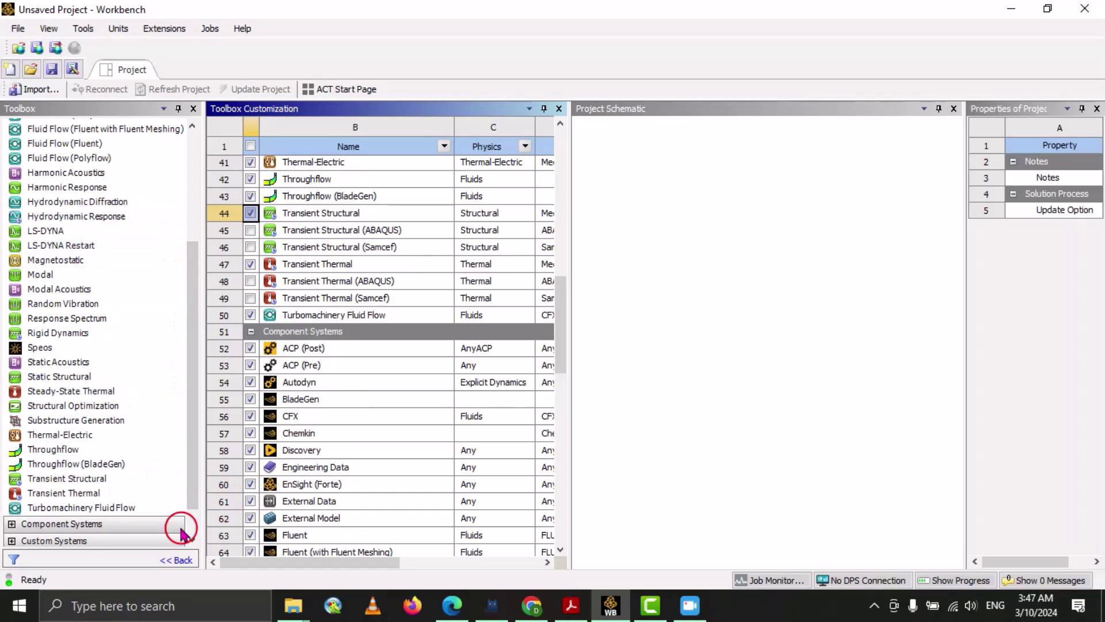
Reopen Toolbox Customization from the View menu, scrolled to the top of Analysis Systems.
click(183, 561)
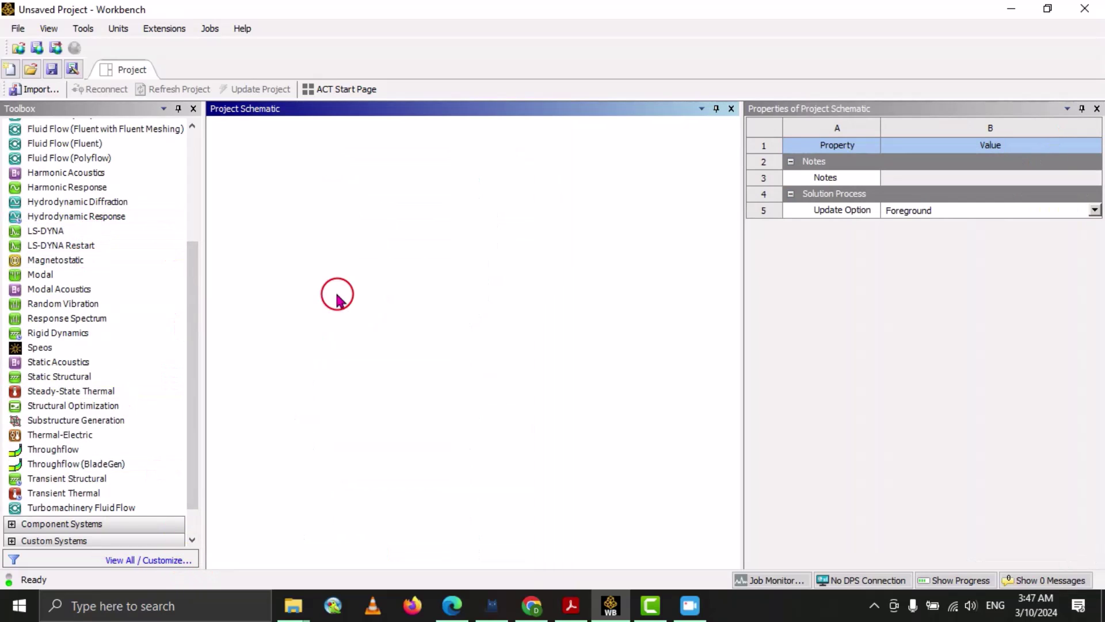
click(48, 28)
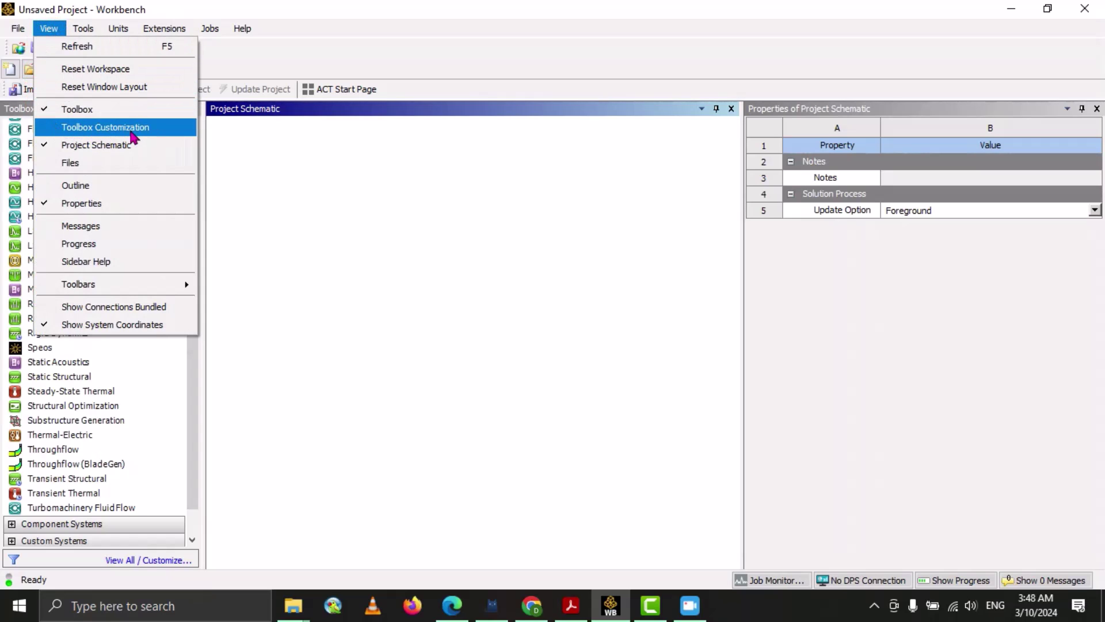
click(94, 131)
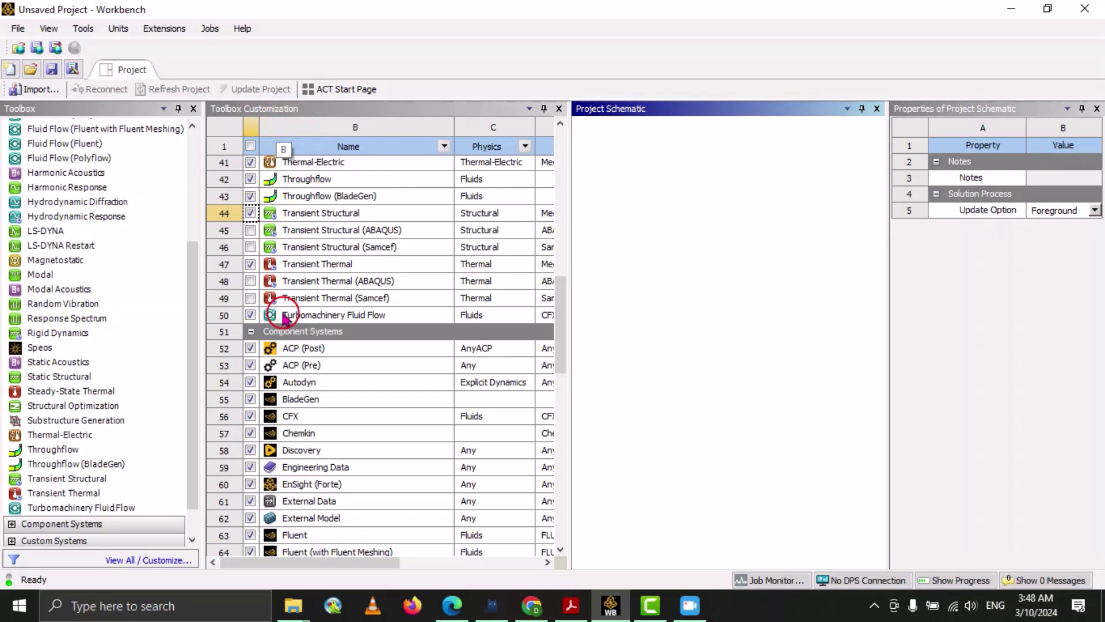
scroll(265, 302, up, 11)
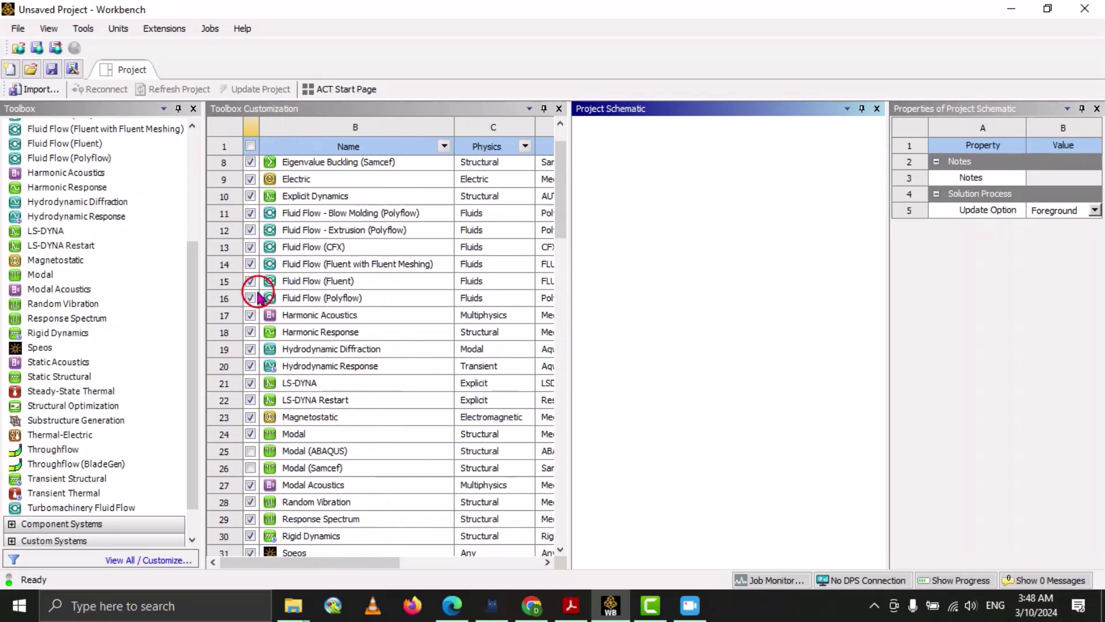
scroll(259, 299, up, 2)
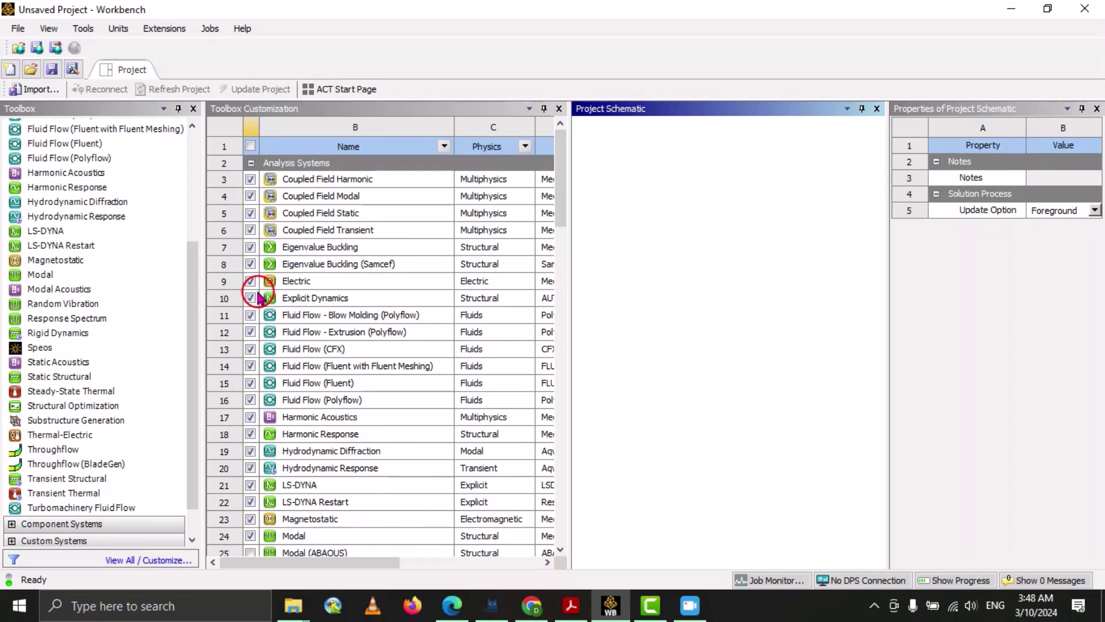
scroll(99, 353, up, 5)
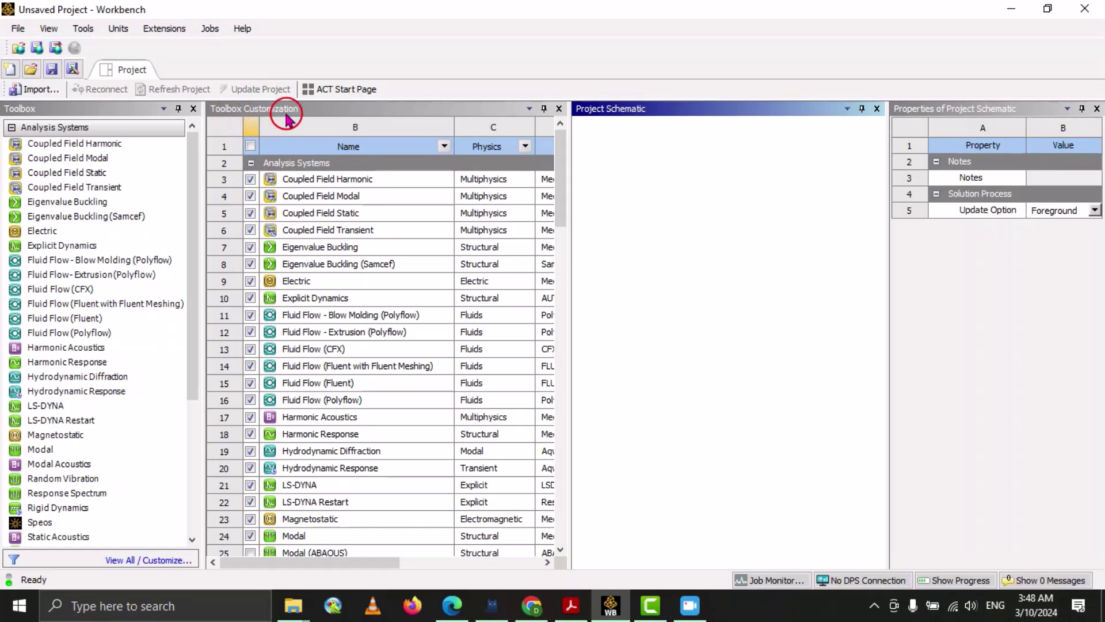
Close the customization panel, switch units to SI then Metric (kg,m,s,°C,A,N,V), and open Unit Systems.
click(560, 110)
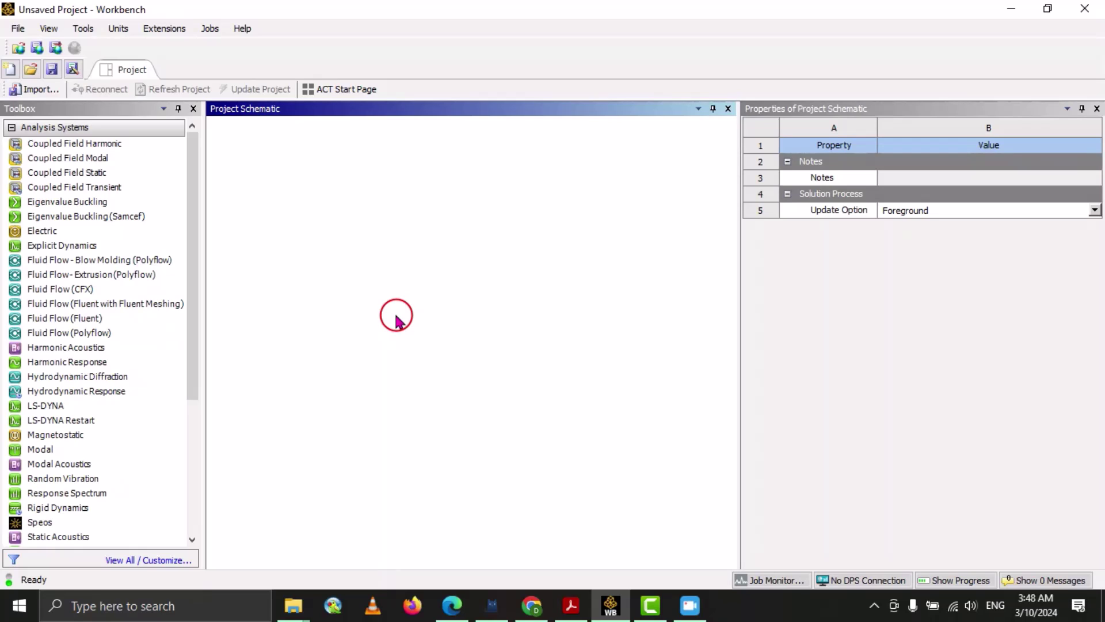
click(119, 30)
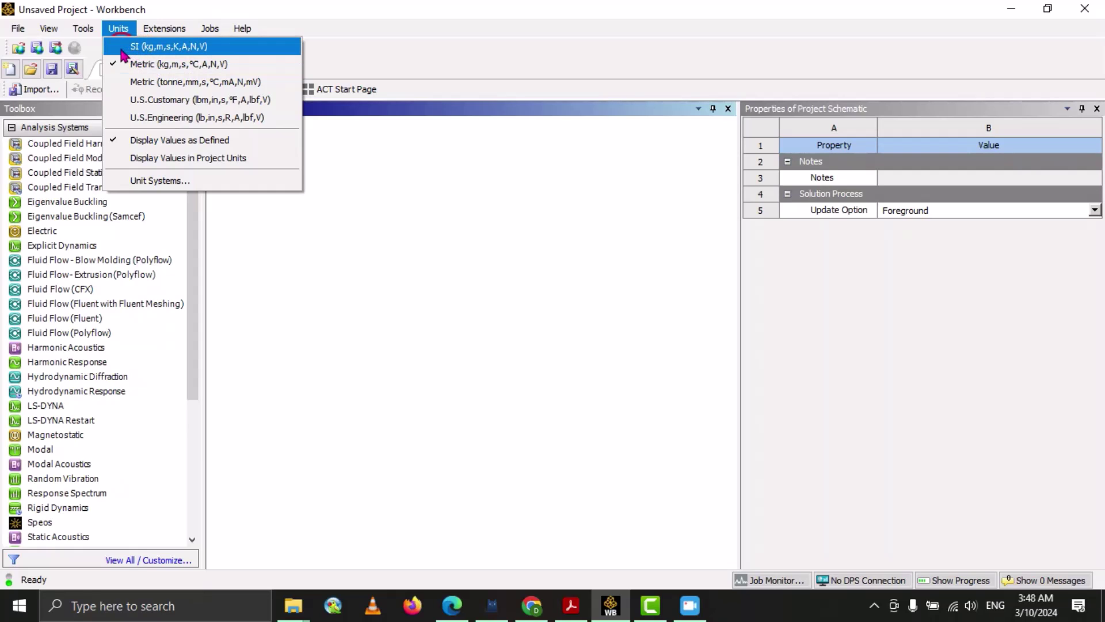
click(122, 50)
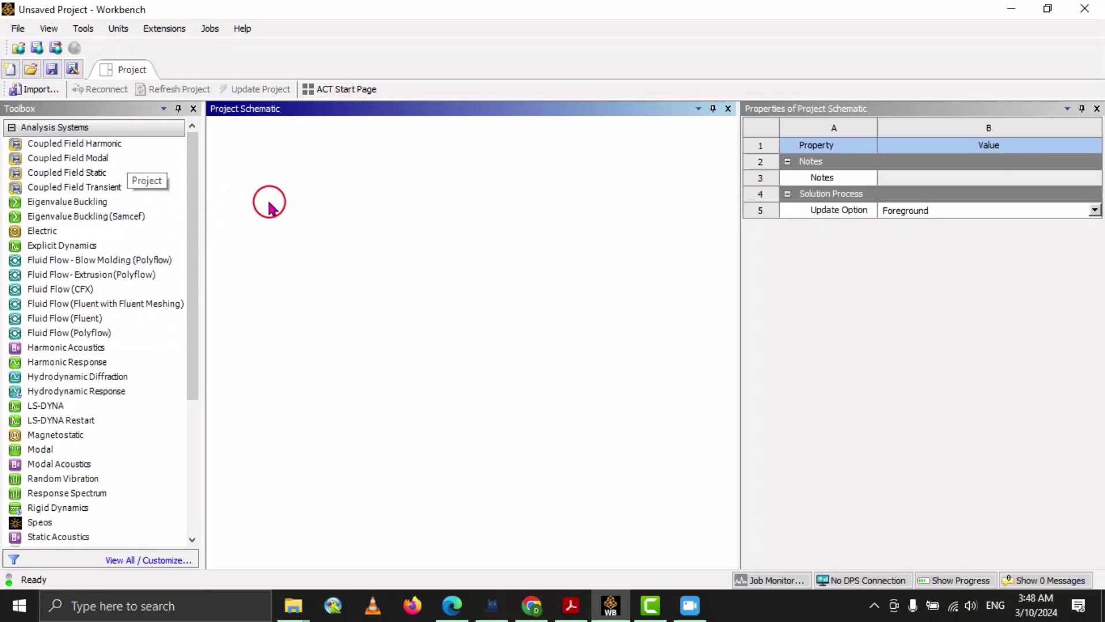
click(118, 28)
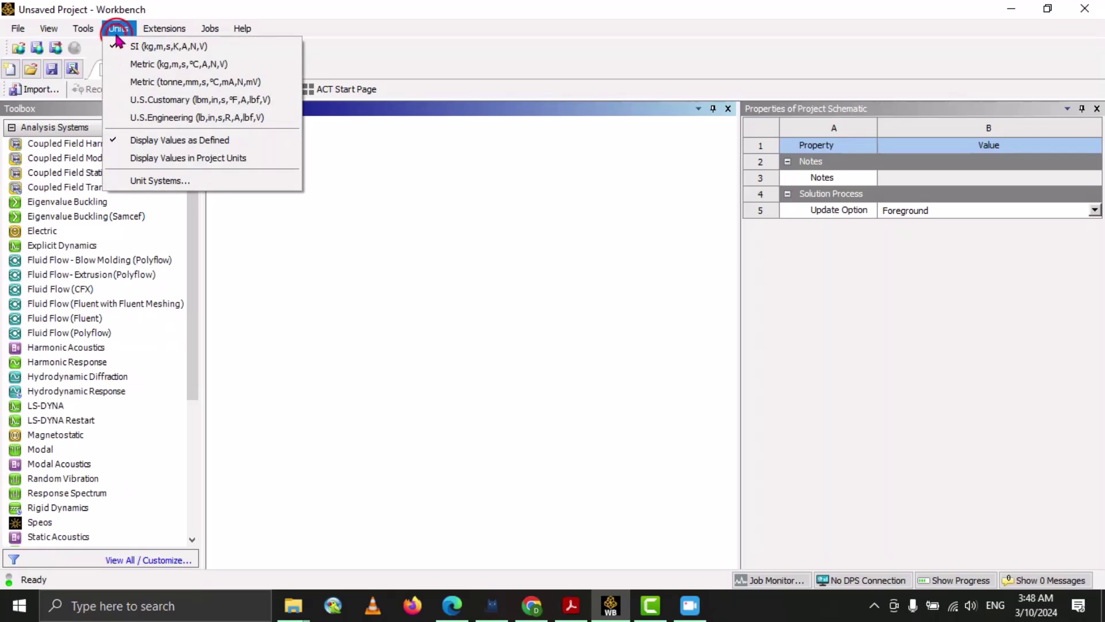
click(122, 67)
click(118, 28)
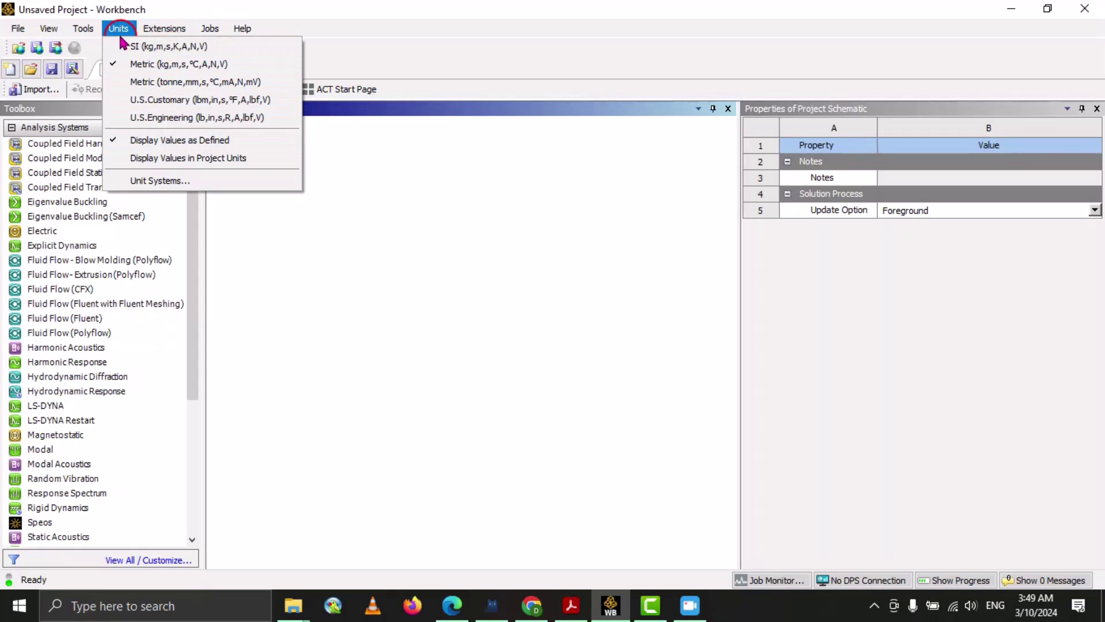
click(168, 183)
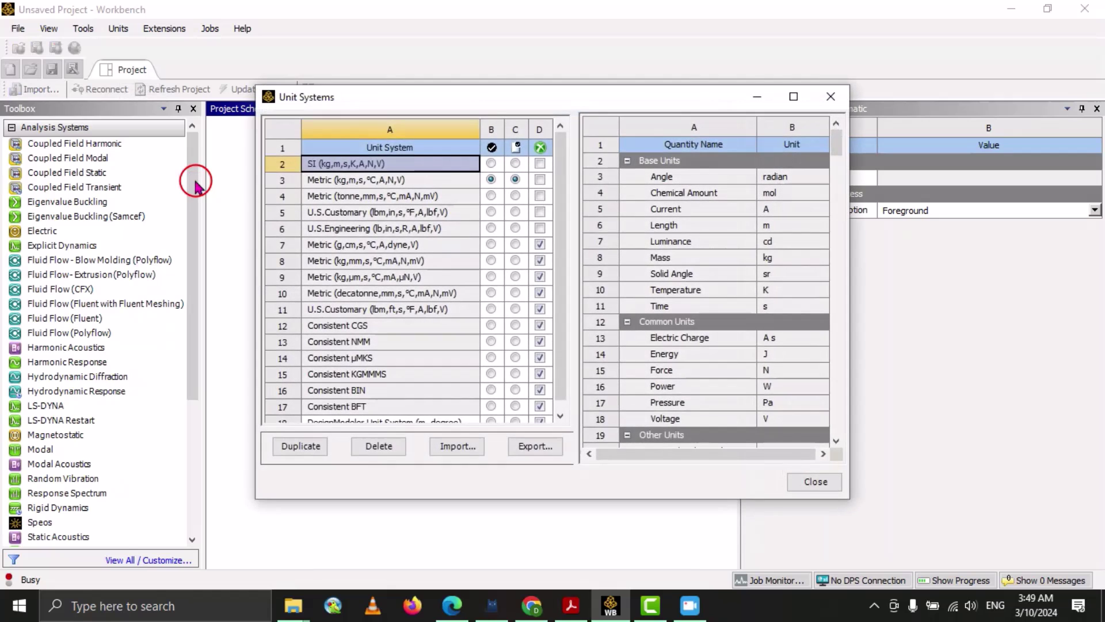
Enlarge the Unit Systems dialog, try other defaults, and reset the default to Metric (kg,m,s,°C,A,N,V).
drag(375, 99, 292, 83)
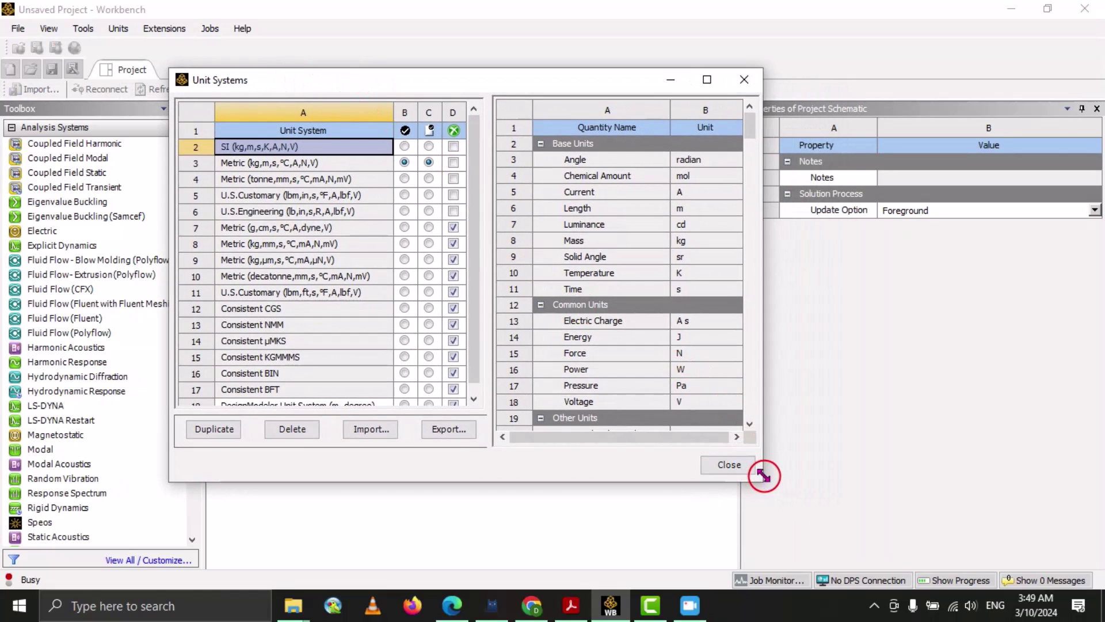
drag(764, 473, 988, 519)
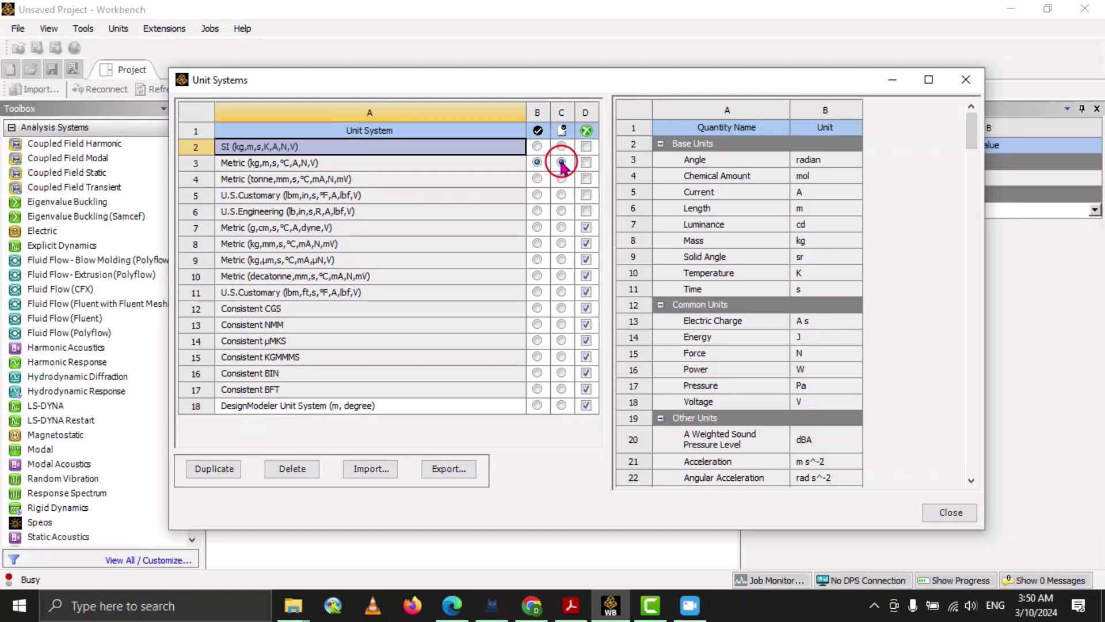
click(562, 195)
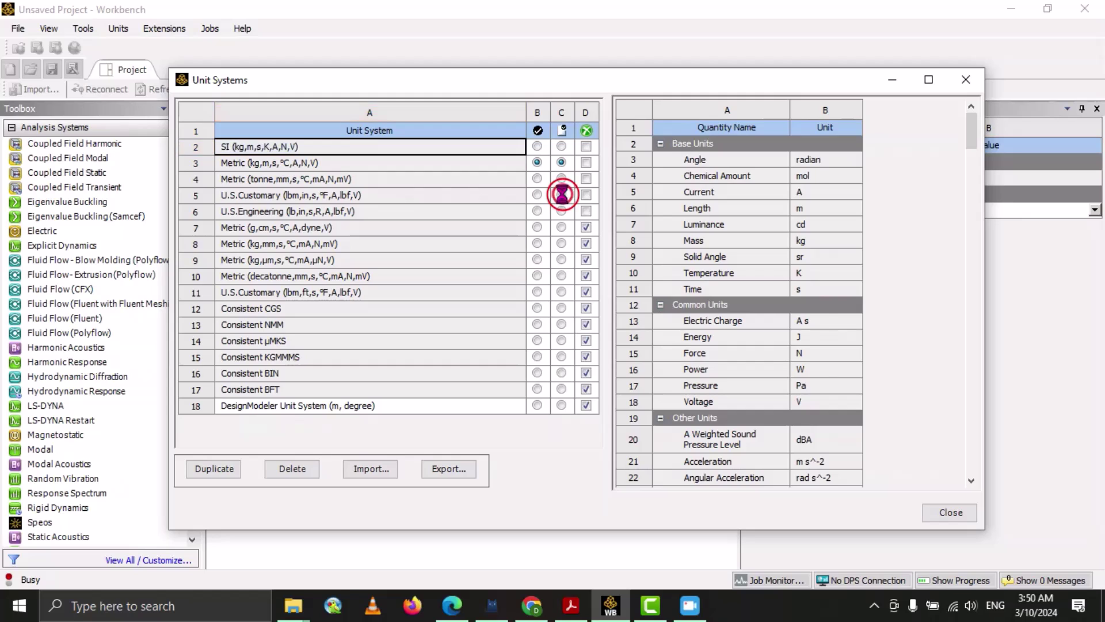
click(562, 178)
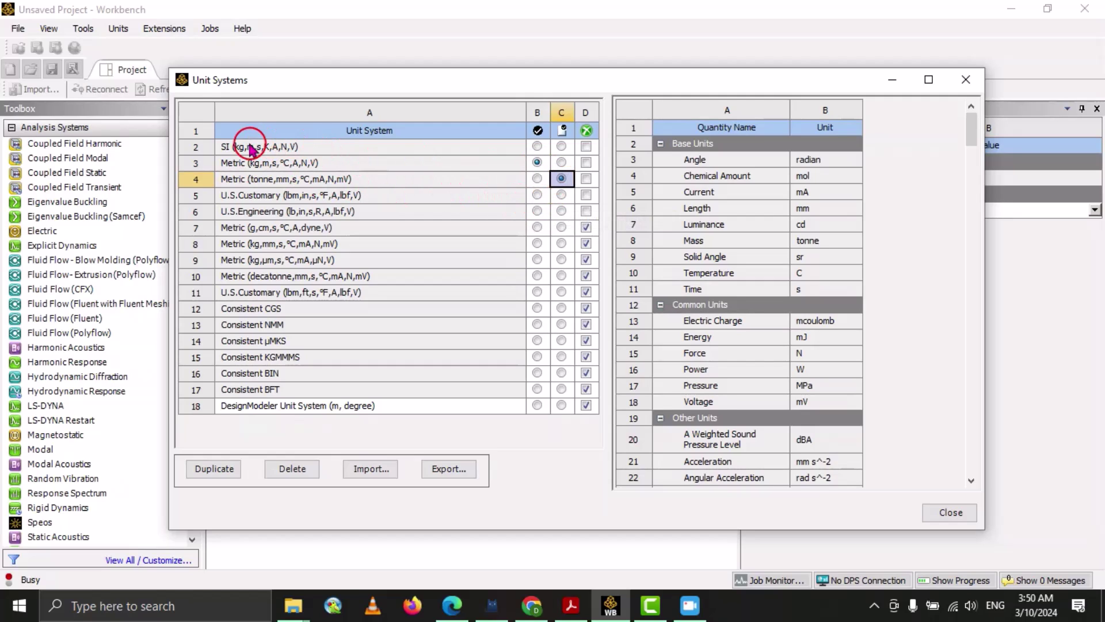
click(562, 148)
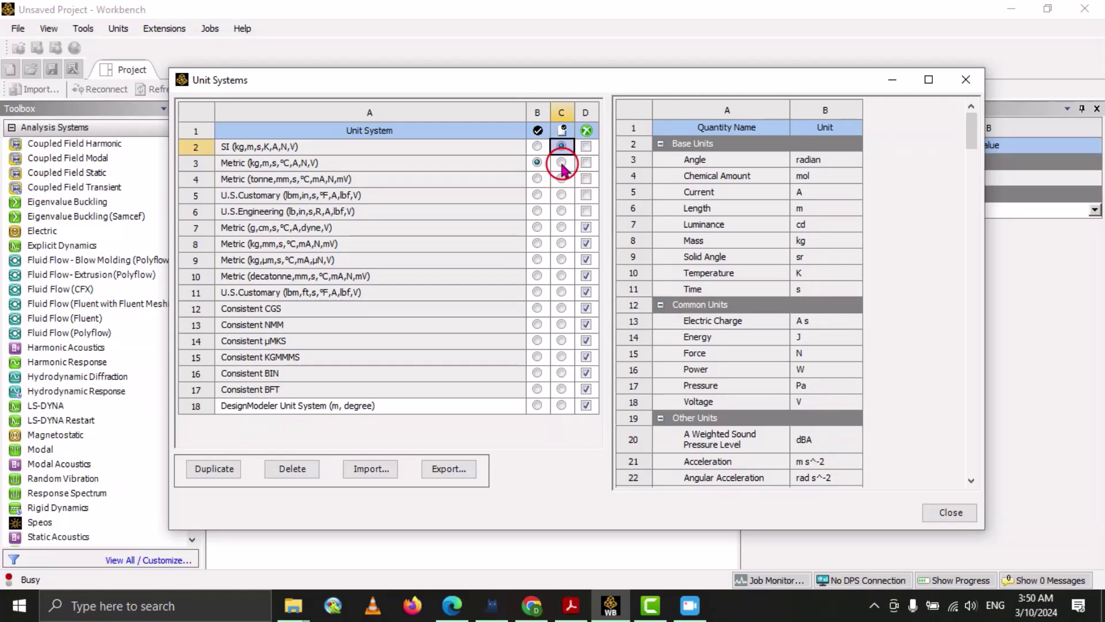
click(562, 163)
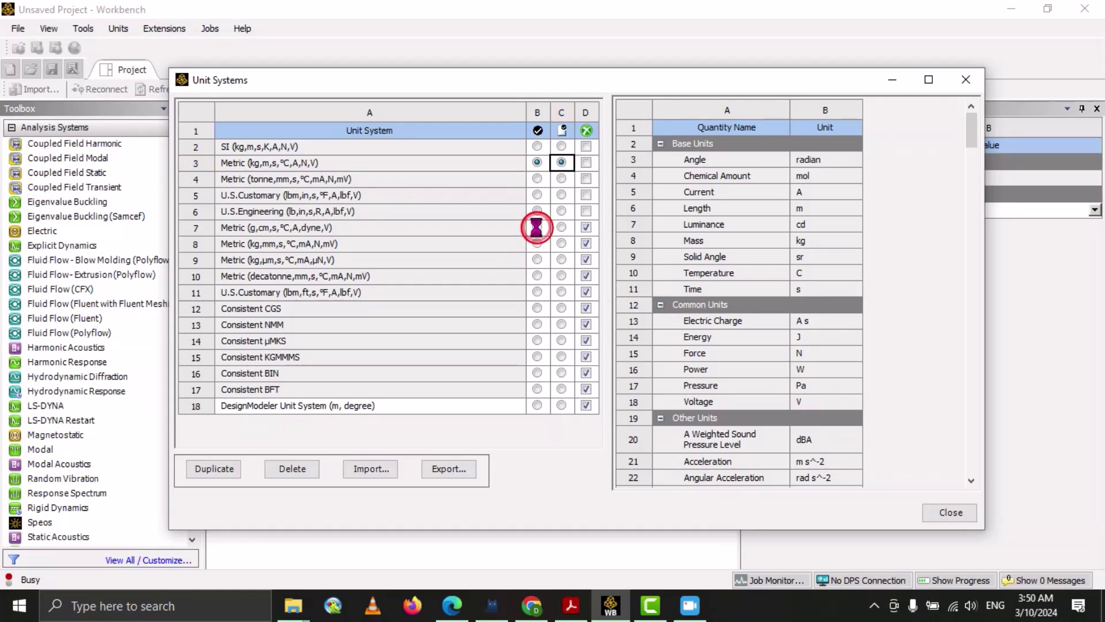
Make Metric (g,cm,s,°C,A,dyne,V) the active unit system and suppress SI.
click(537, 228)
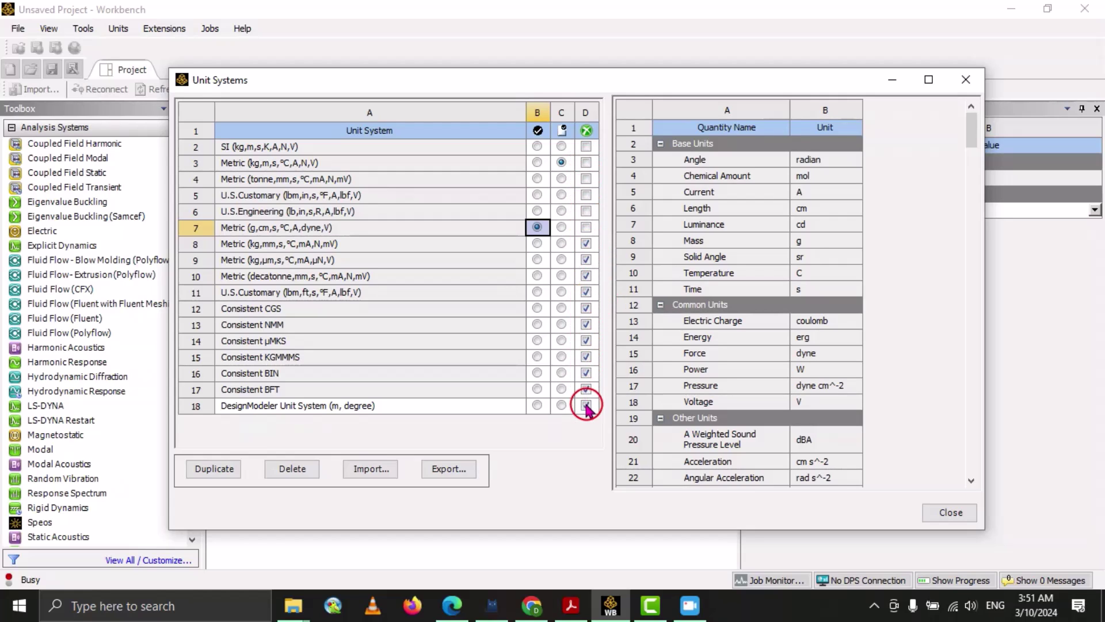
click(586, 147)
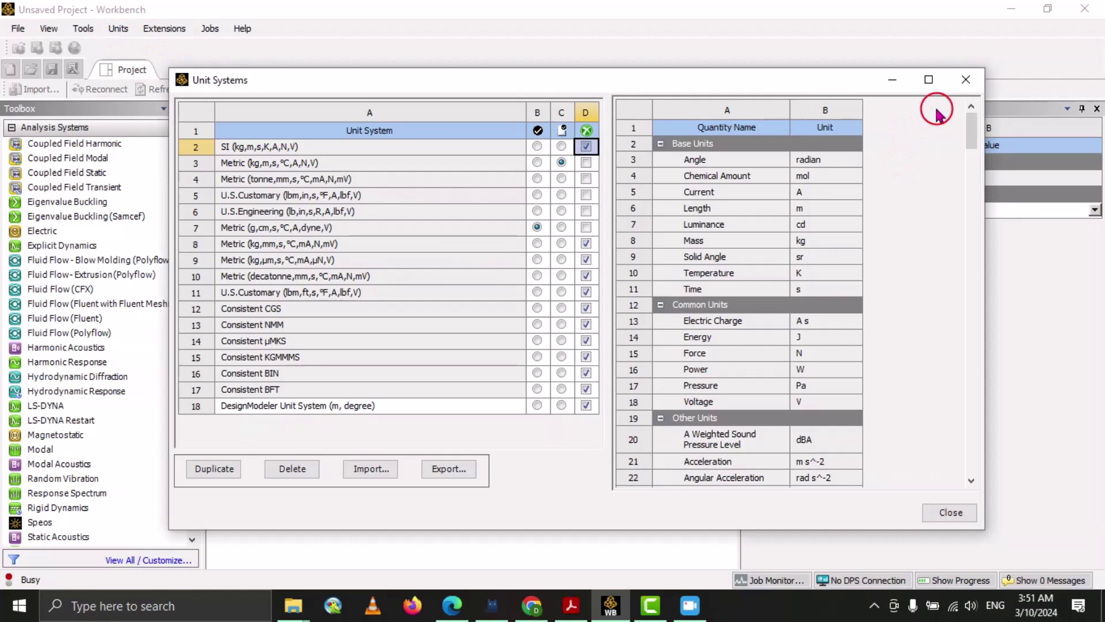
Reopen the Unit Systems dialog, widen it, and unsuppress the SI system.
click(965, 80)
click(116, 30)
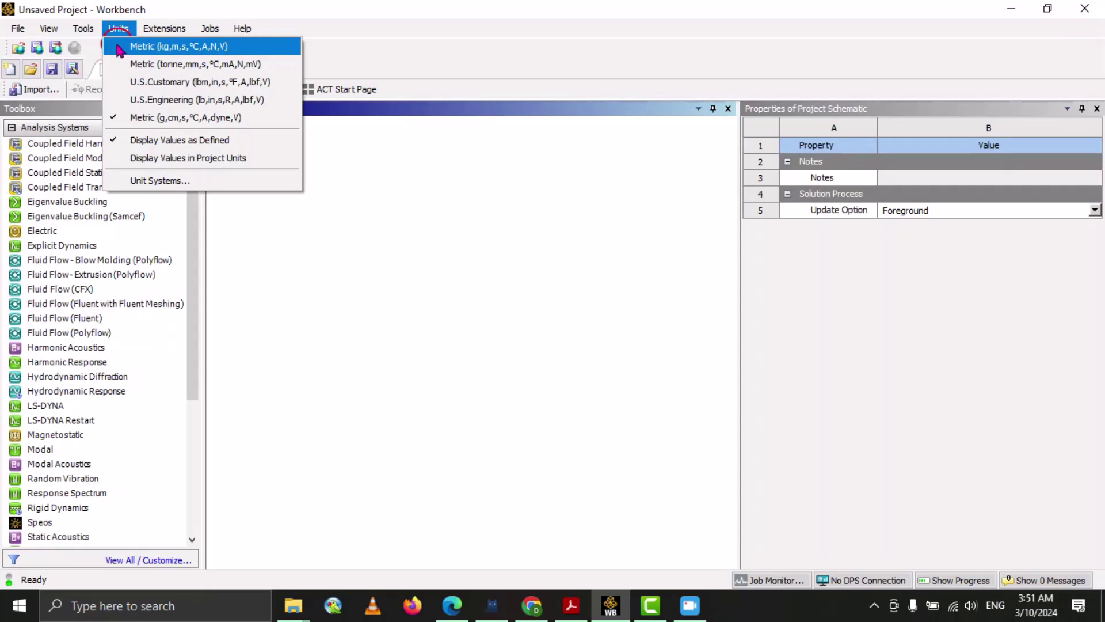
click(138, 182)
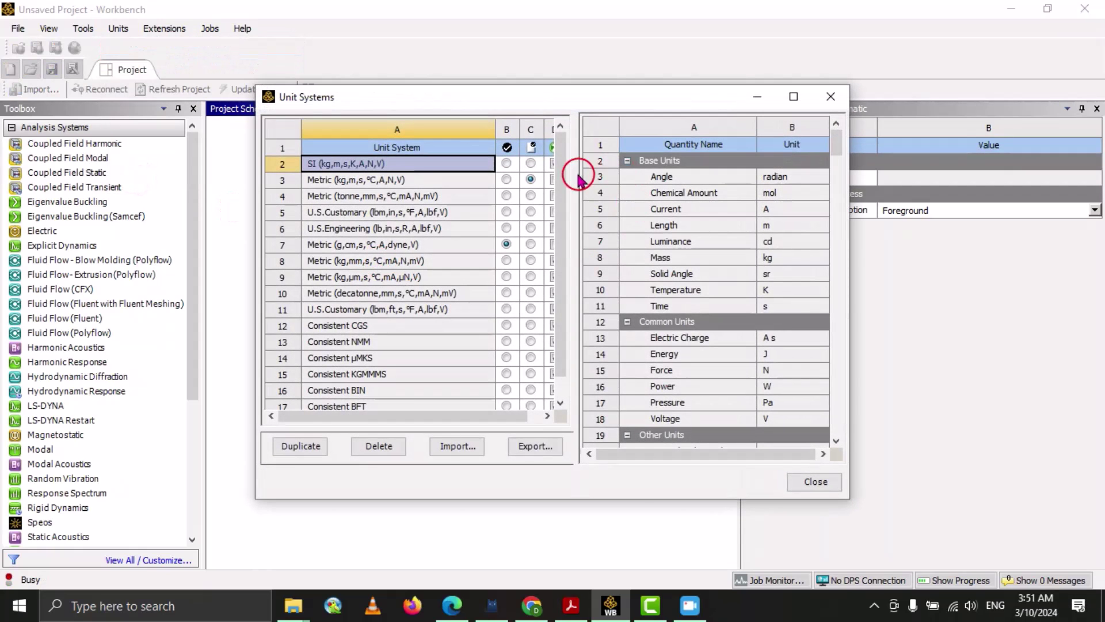
drag(852, 500, 1000, 508)
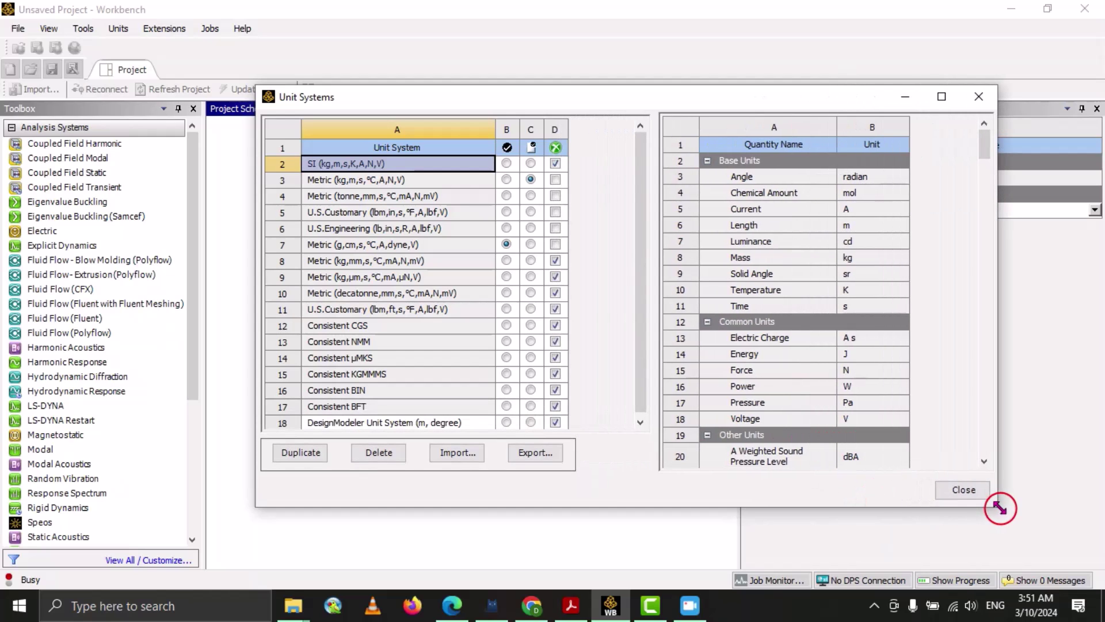
click(555, 164)
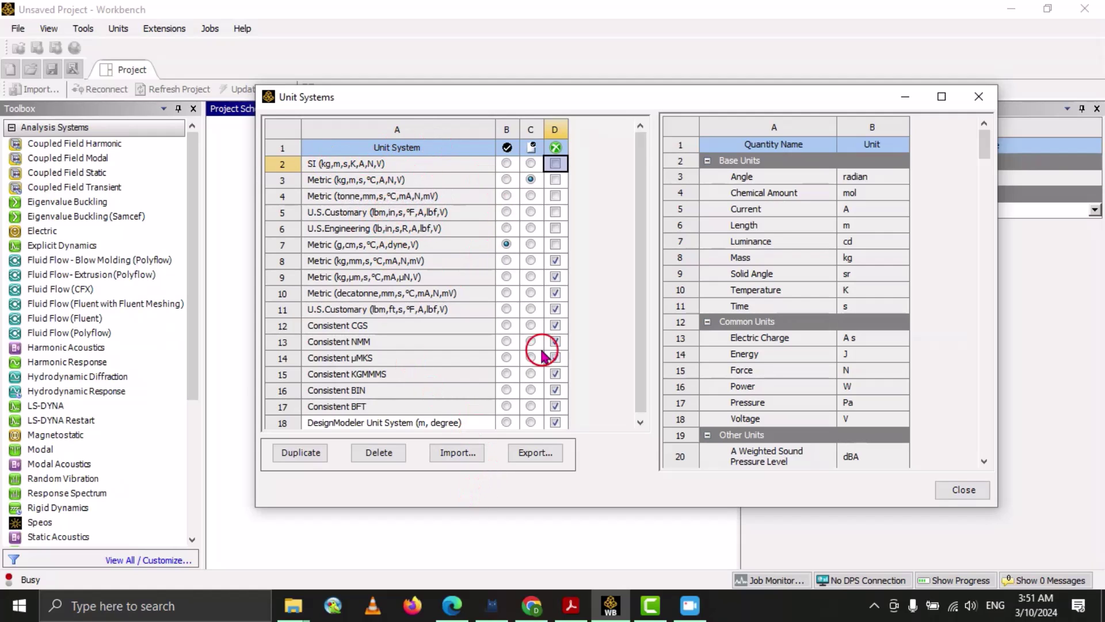
Display the SI system's units, such as radian, mol, A, m, kg and K.
drag(659, 94, 651, 59)
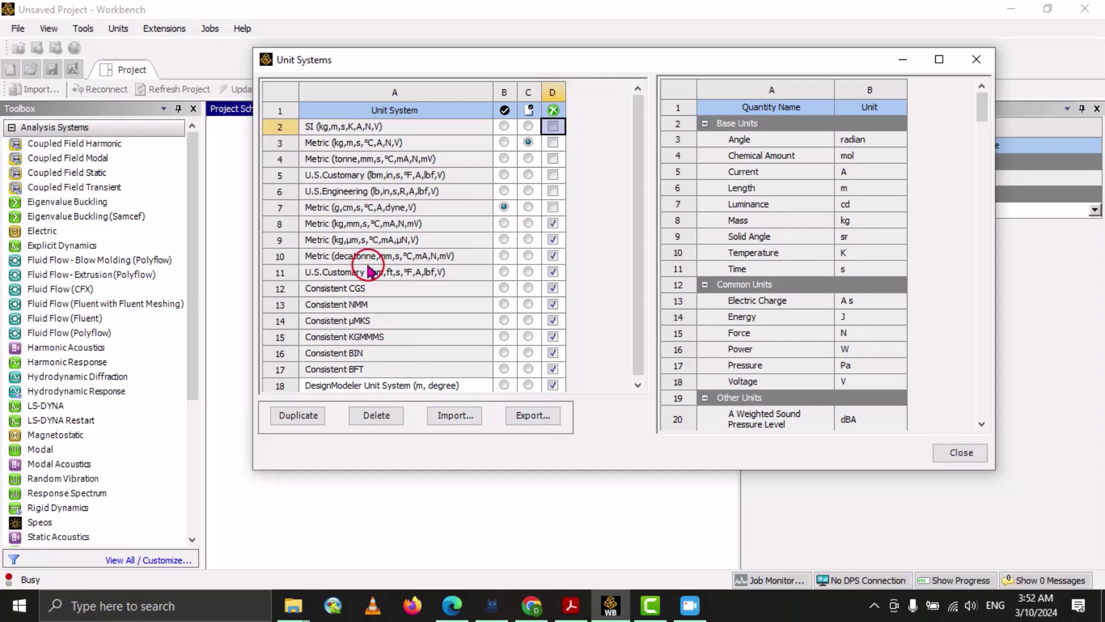
scroll(369, 260, down, 1)
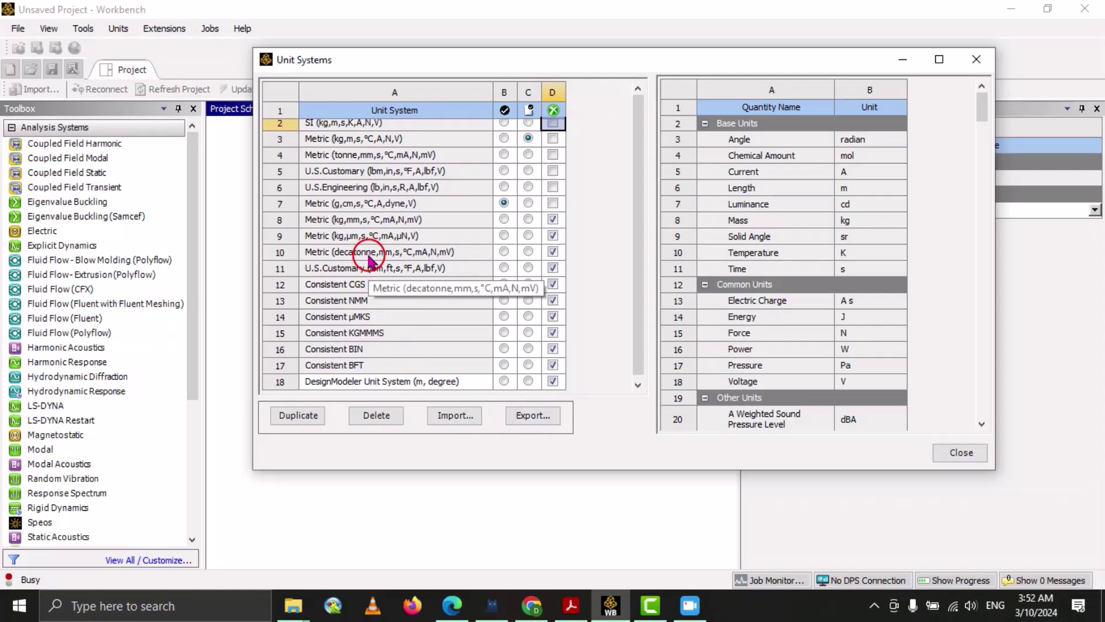
scroll(368, 260, up, 1)
click(350, 127)
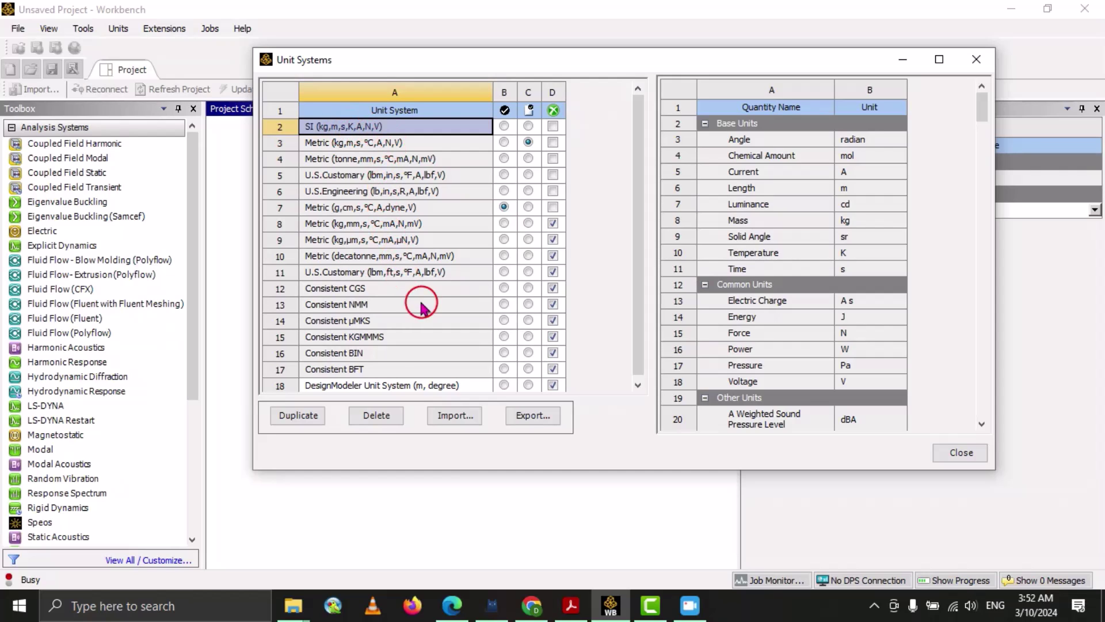
Duplicate SI into a Custom Unit System with Angle in degree and Length in mm.
click(297, 415)
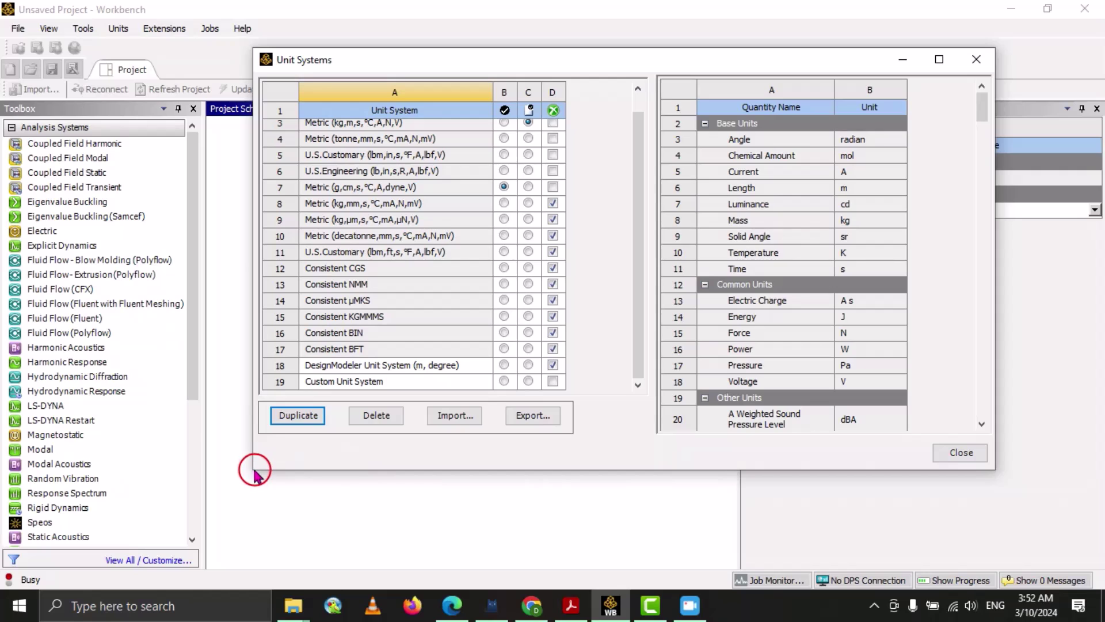
click(382, 380)
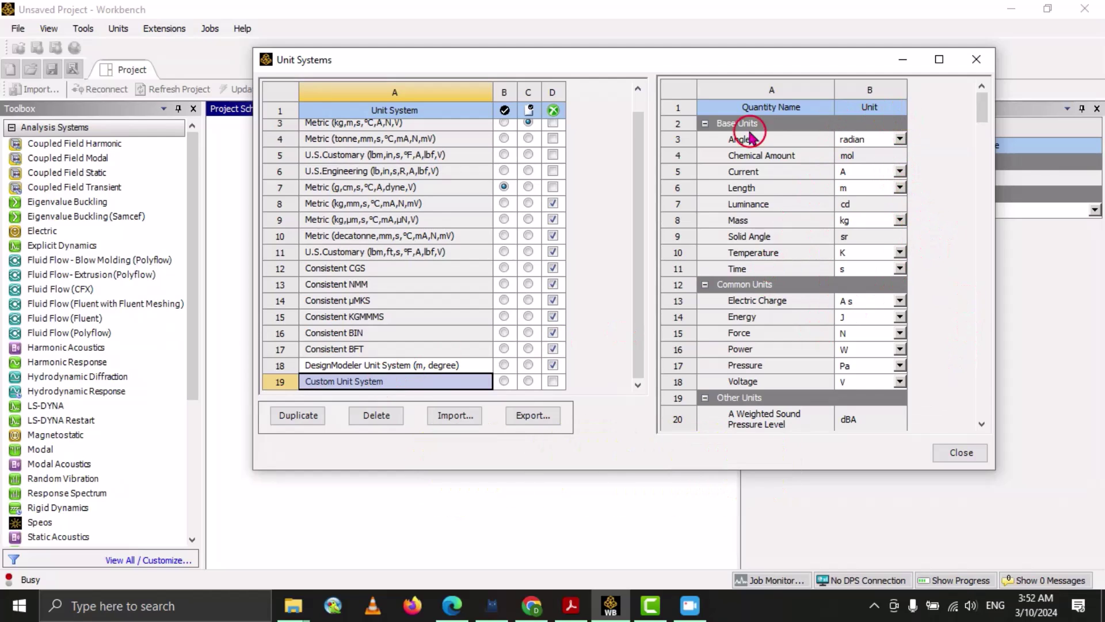
click(899, 140)
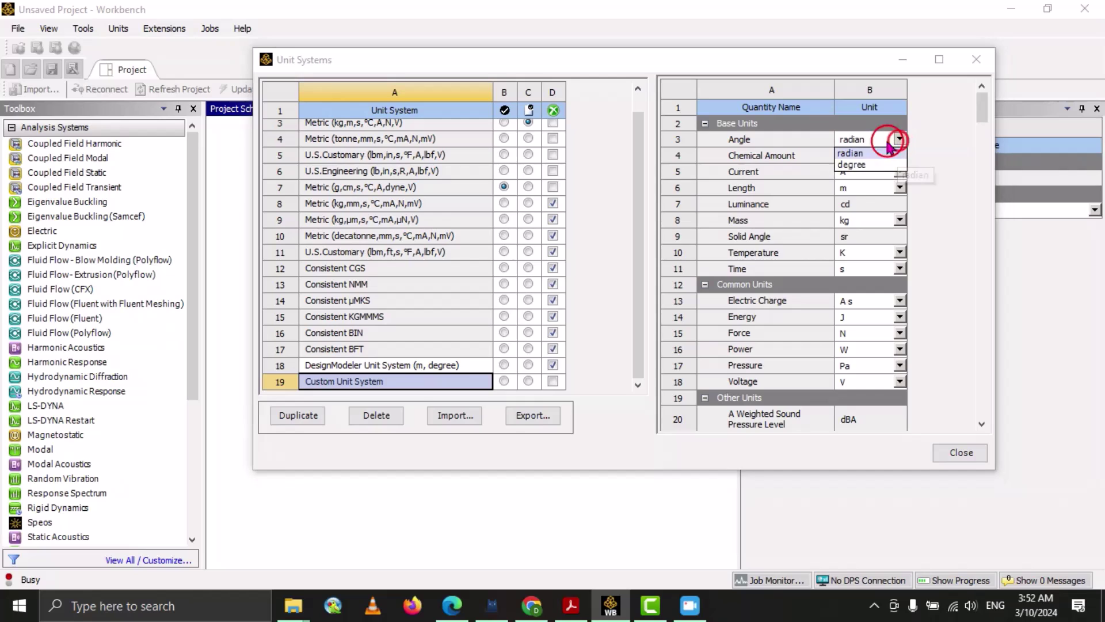
click(849, 172)
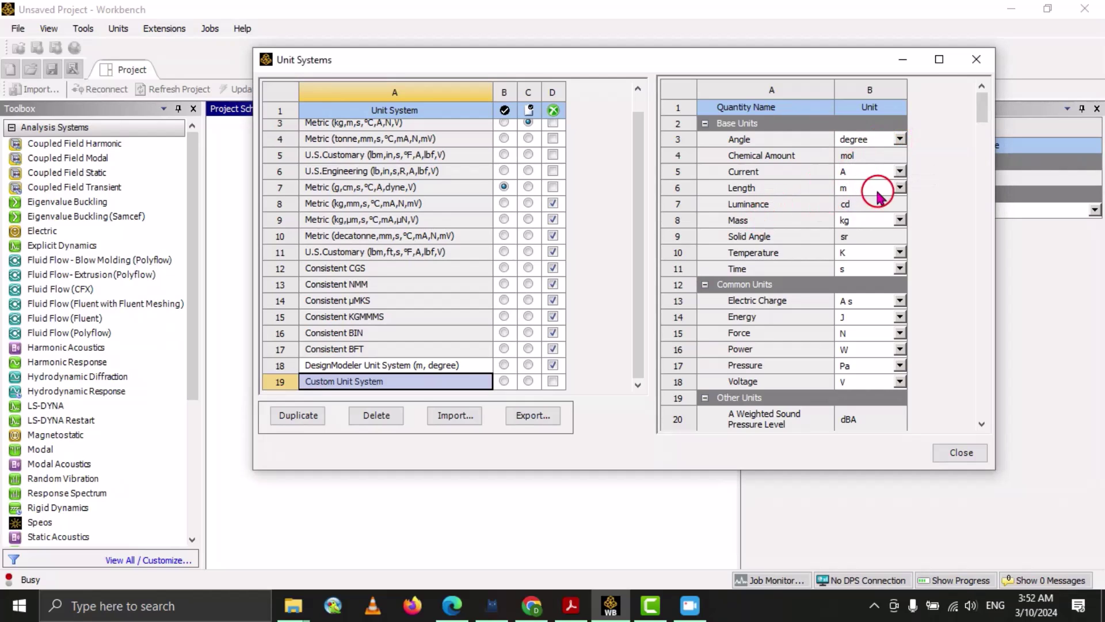
click(900, 190)
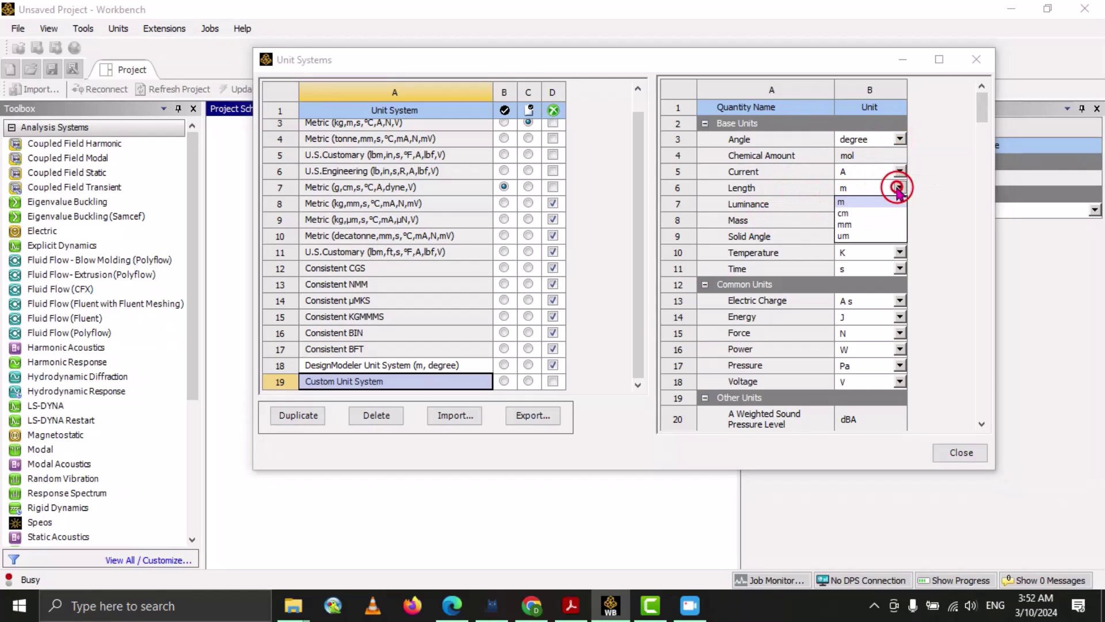
click(864, 228)
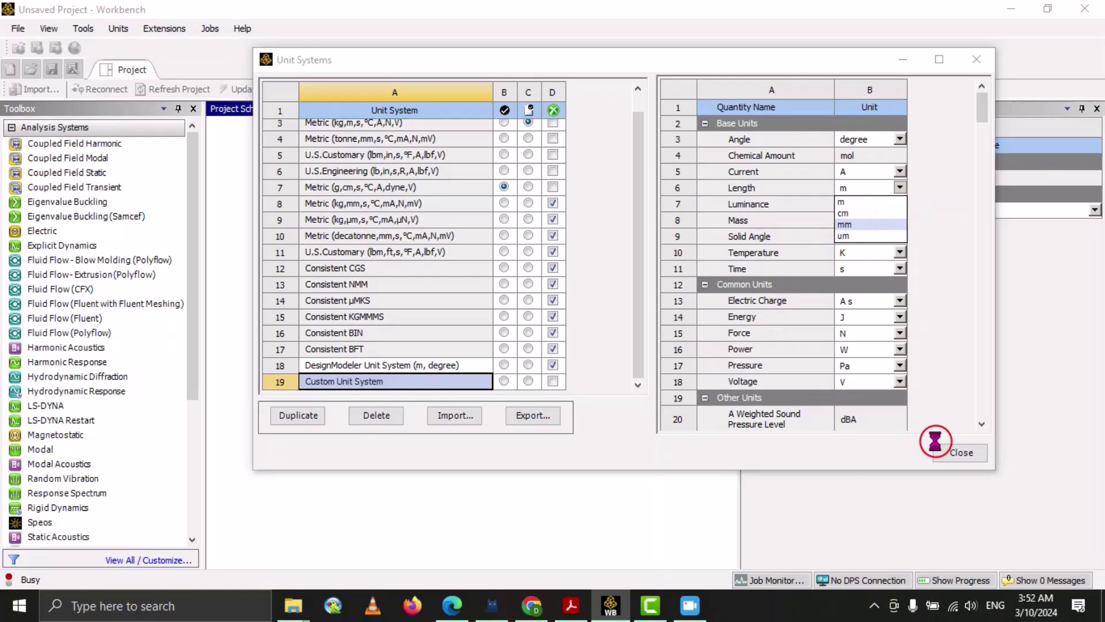
Make the Custom Unit System the active unit system.
click(351, 384)
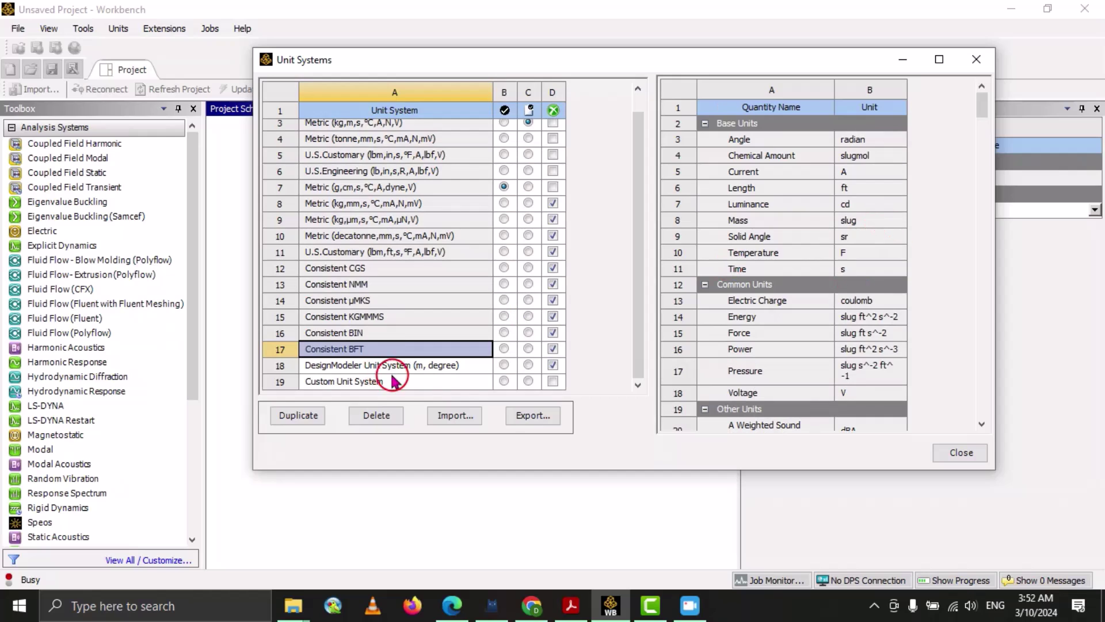
click(353, 382)
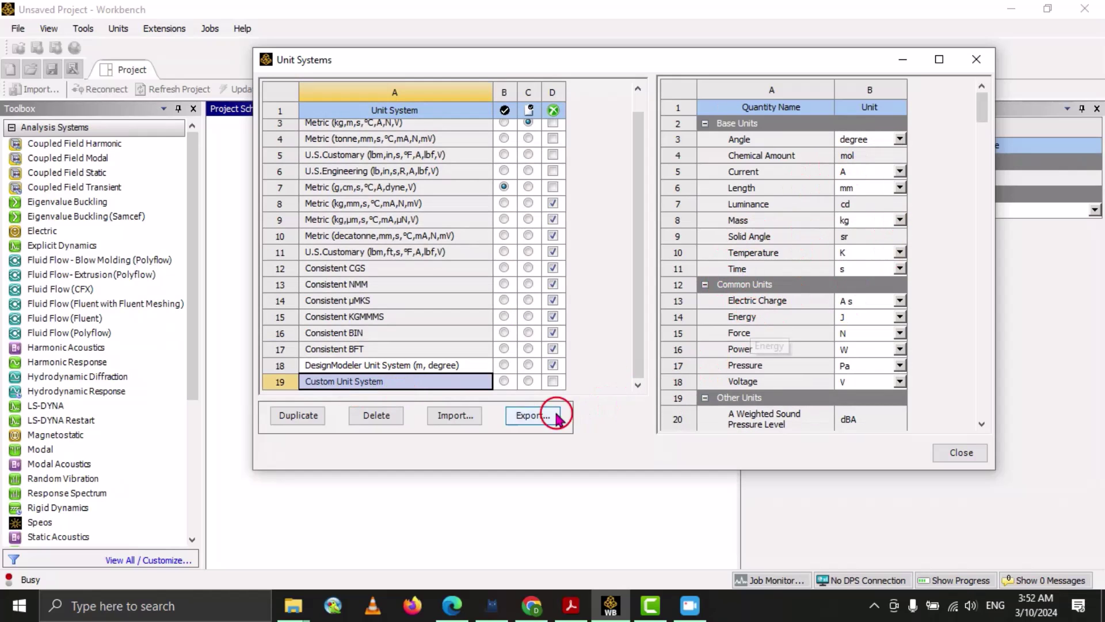
click(504, 381)
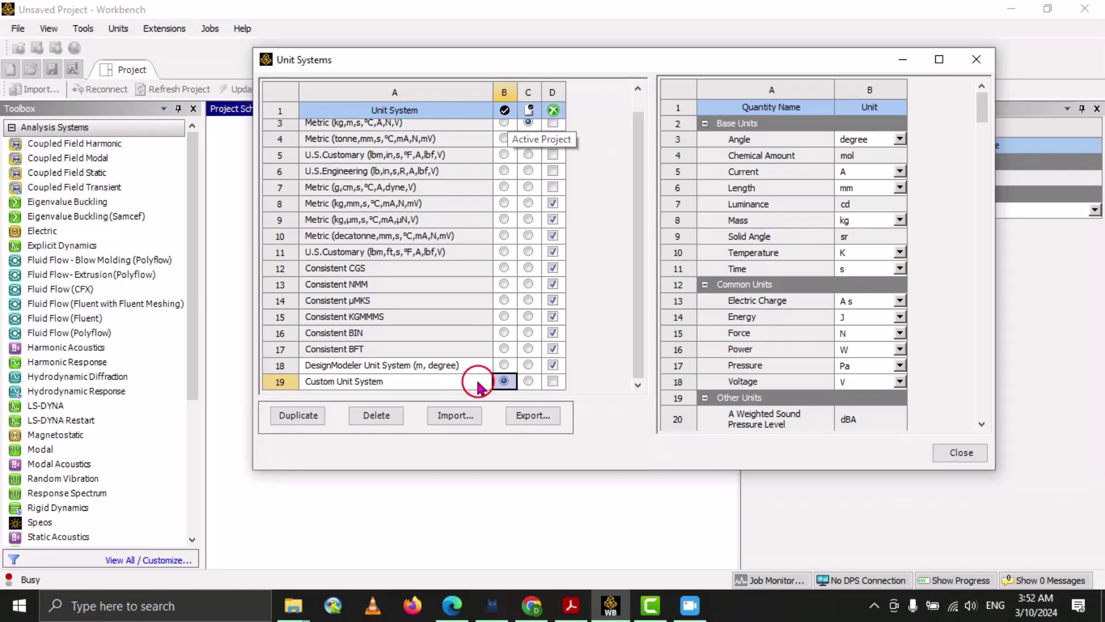
Rename the Custom Unit System to L1.
click(369, 386)
click(368, 386)
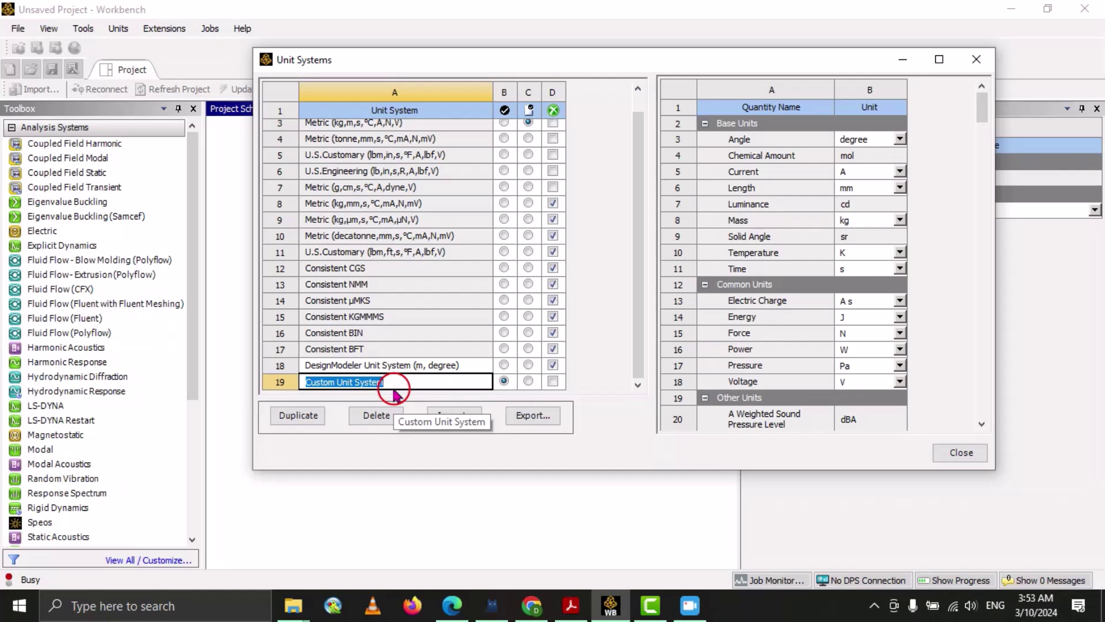
text(L1)
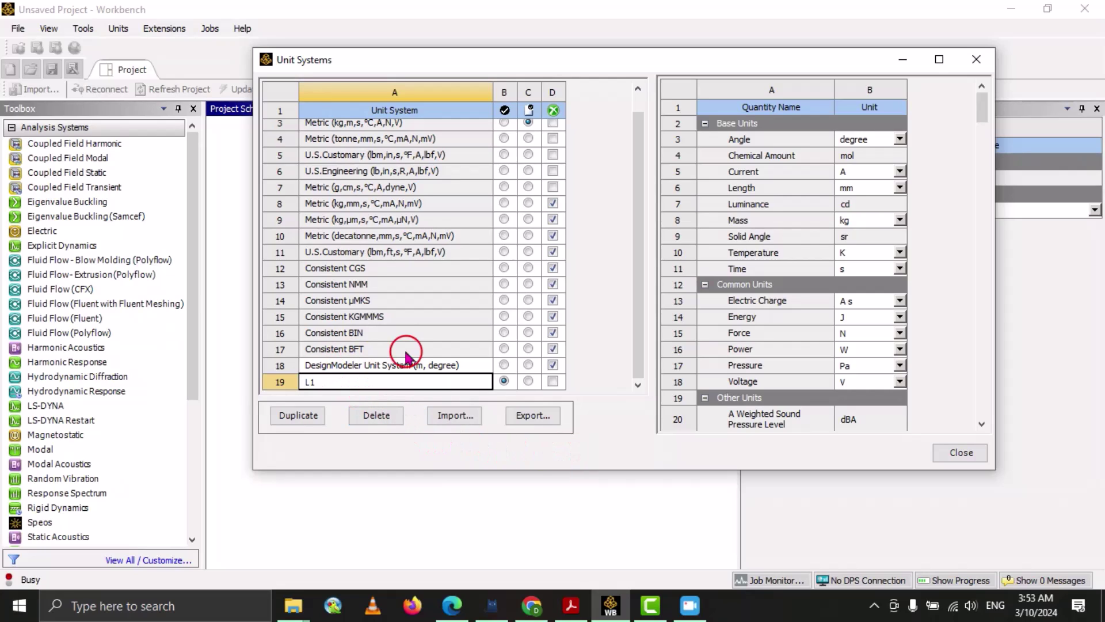
key(Return)
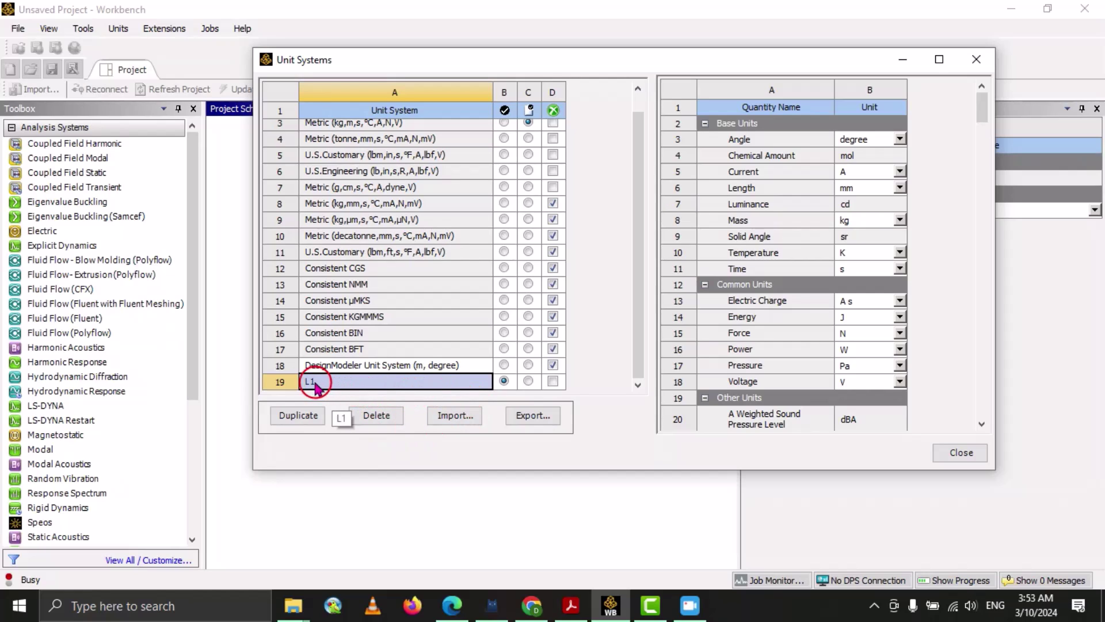
Attempt to delete L1, dismiss the warning, and make SI the active system again.
click(375, 415)
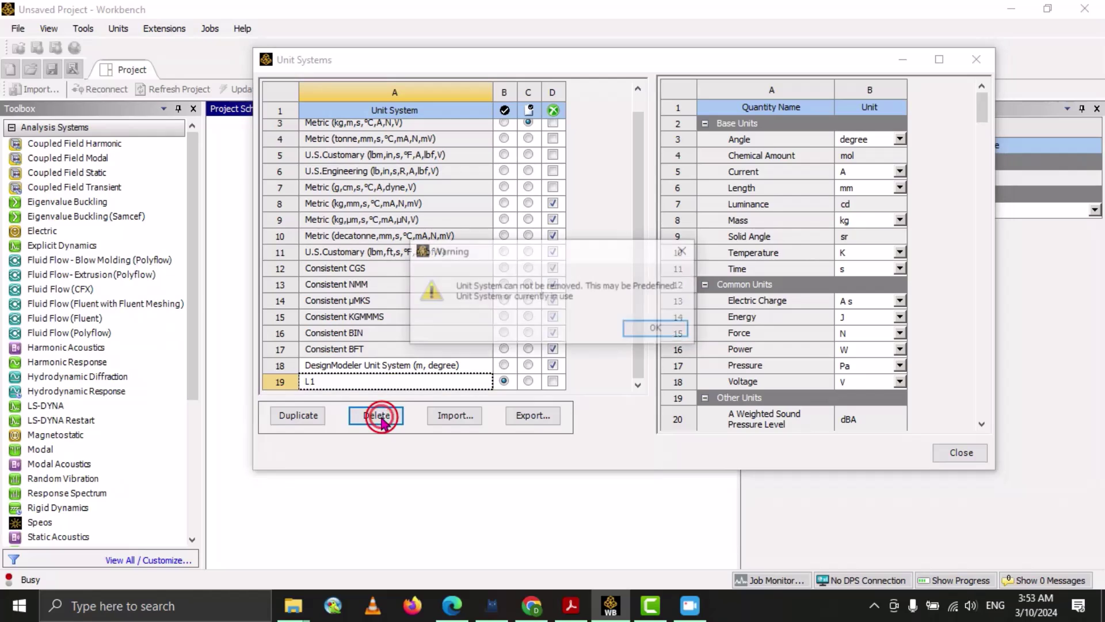
click(657, 328)
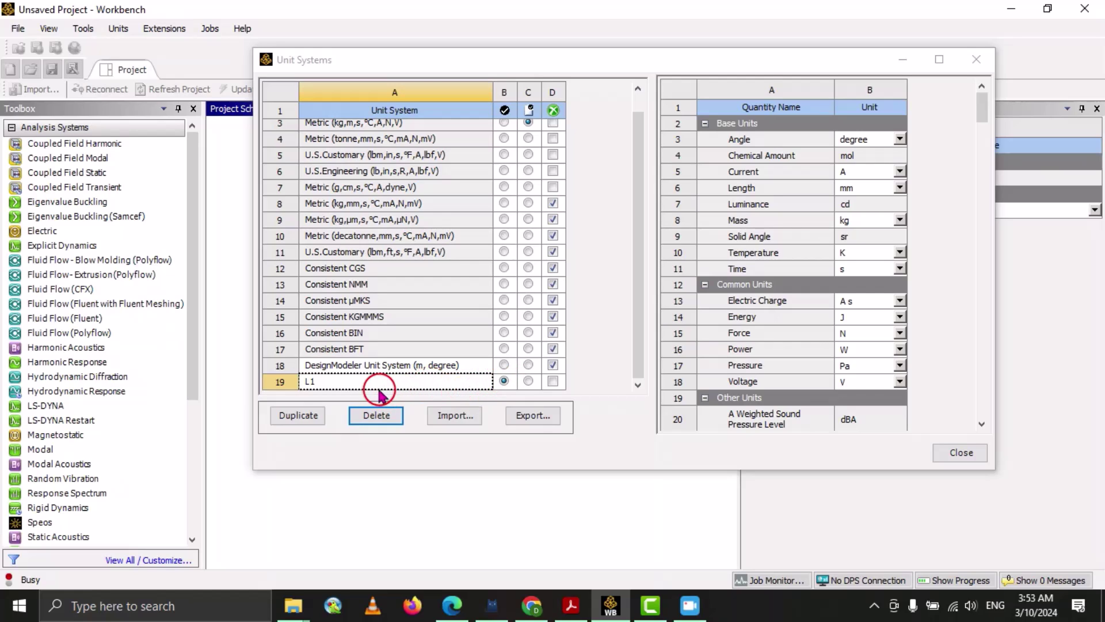
scroll(481, 247, up, 1)
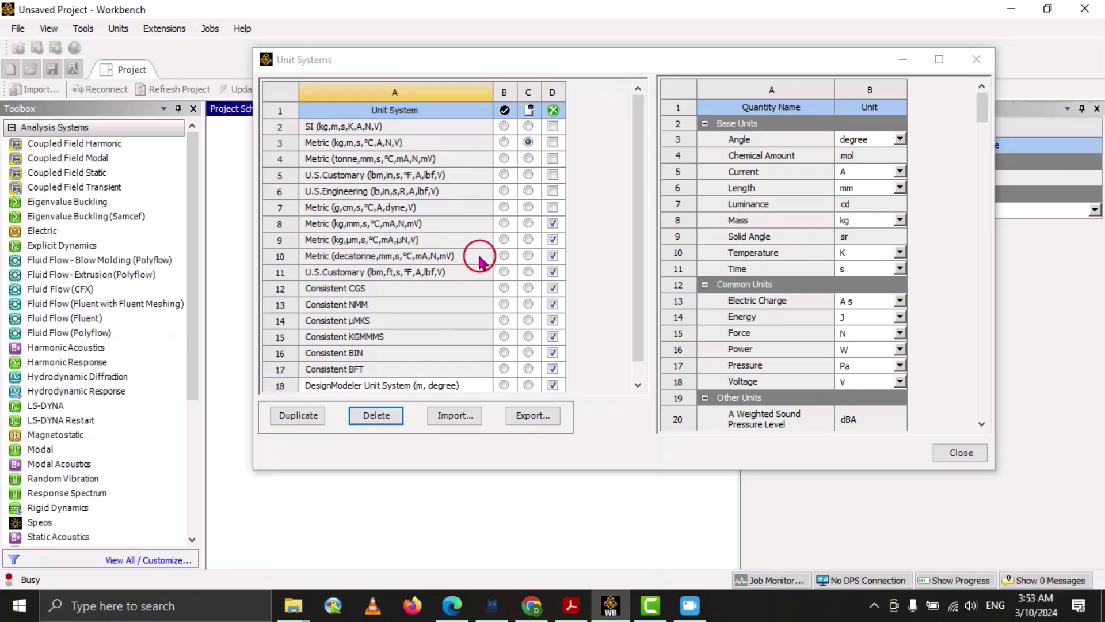
click(504, 126)
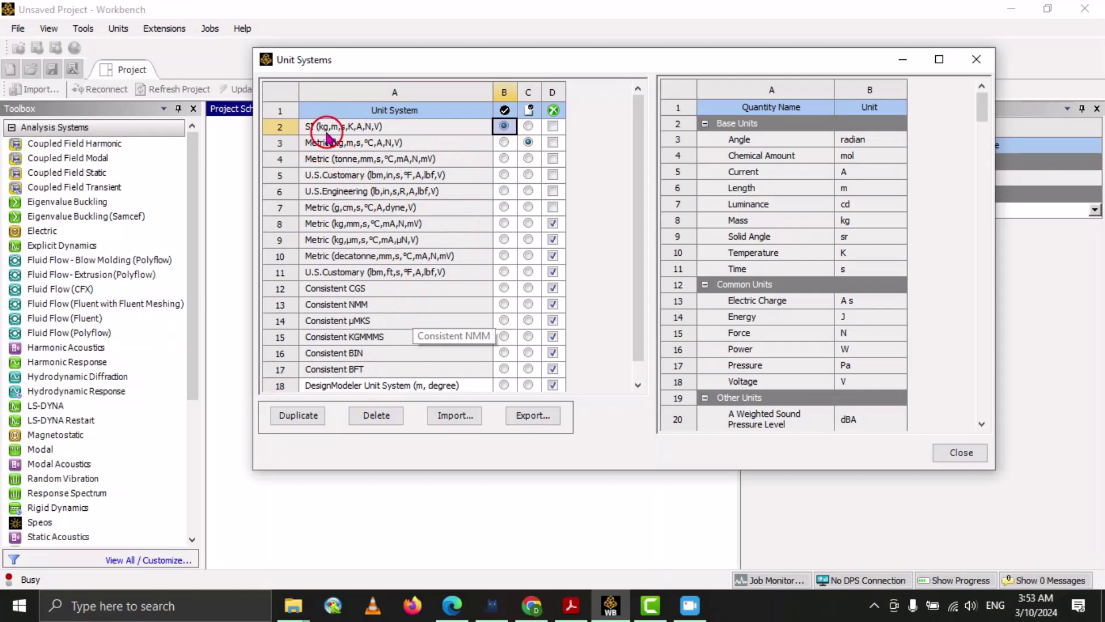
Delete the L1 custom unit system from the list.
scroll(395, 257, down, 1)
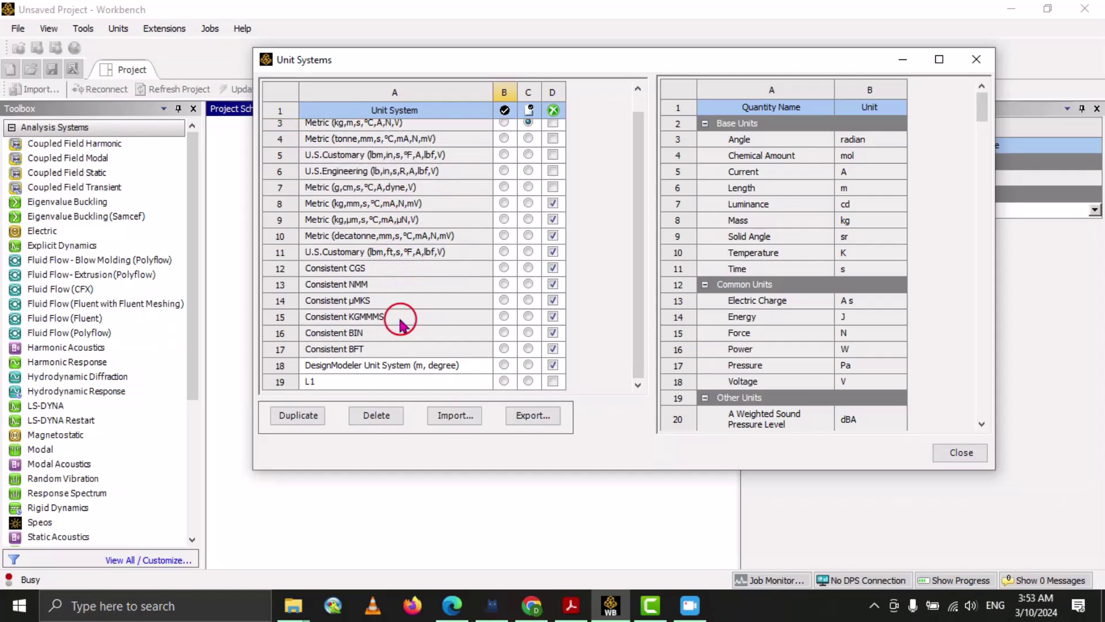
click(353, 379)
click(377, 414)
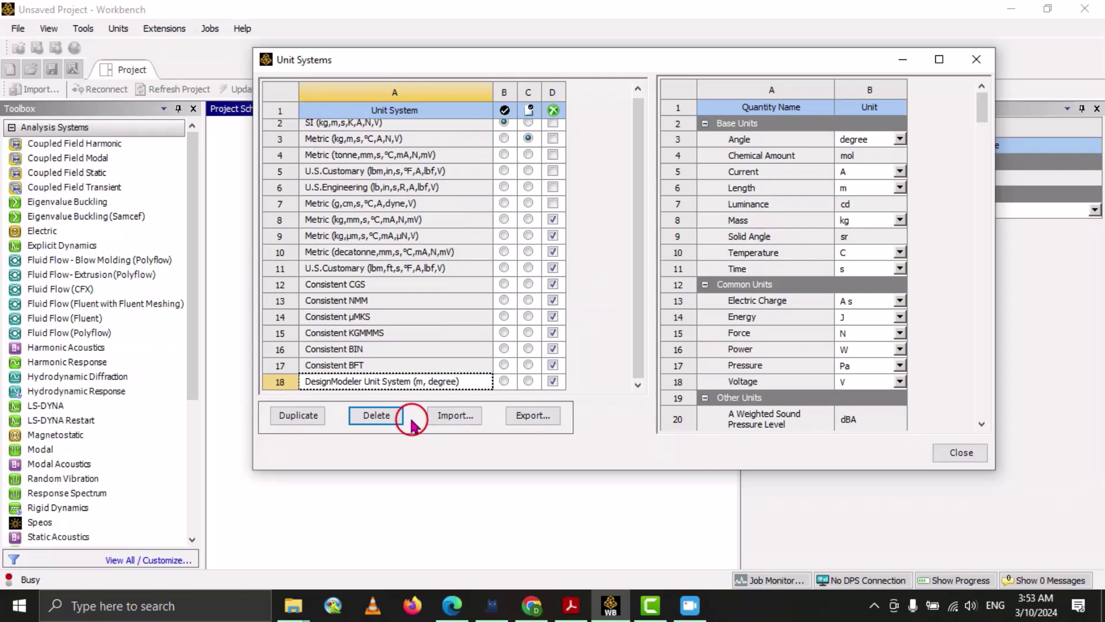
Open the unit system import browser, cancel without importing, then close the Unit Systems window.
click(469, 416)
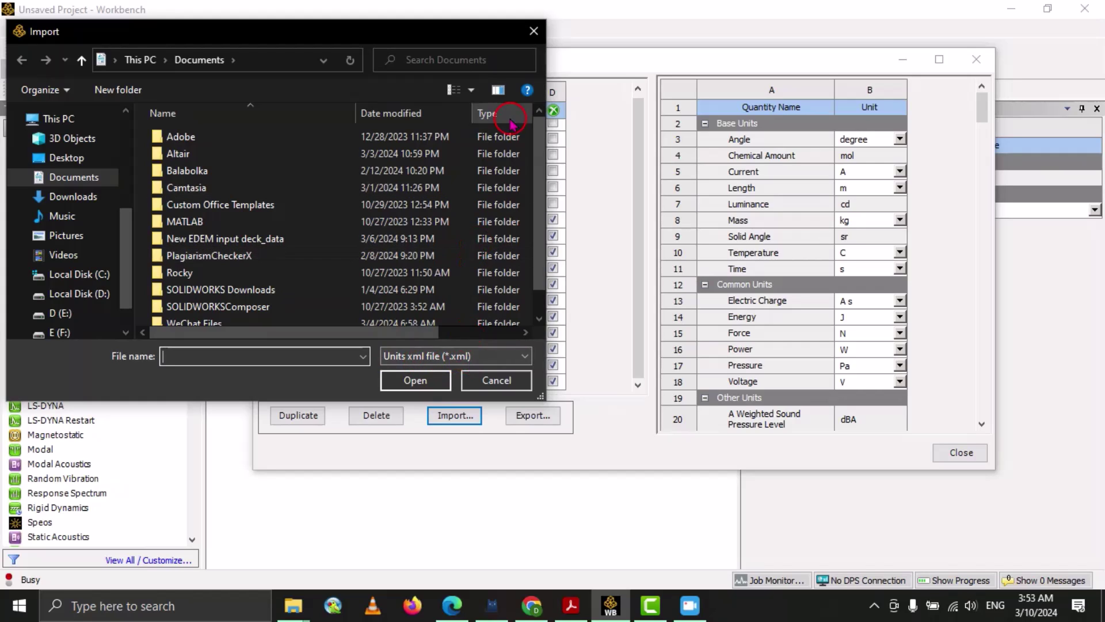
click(533, 30)
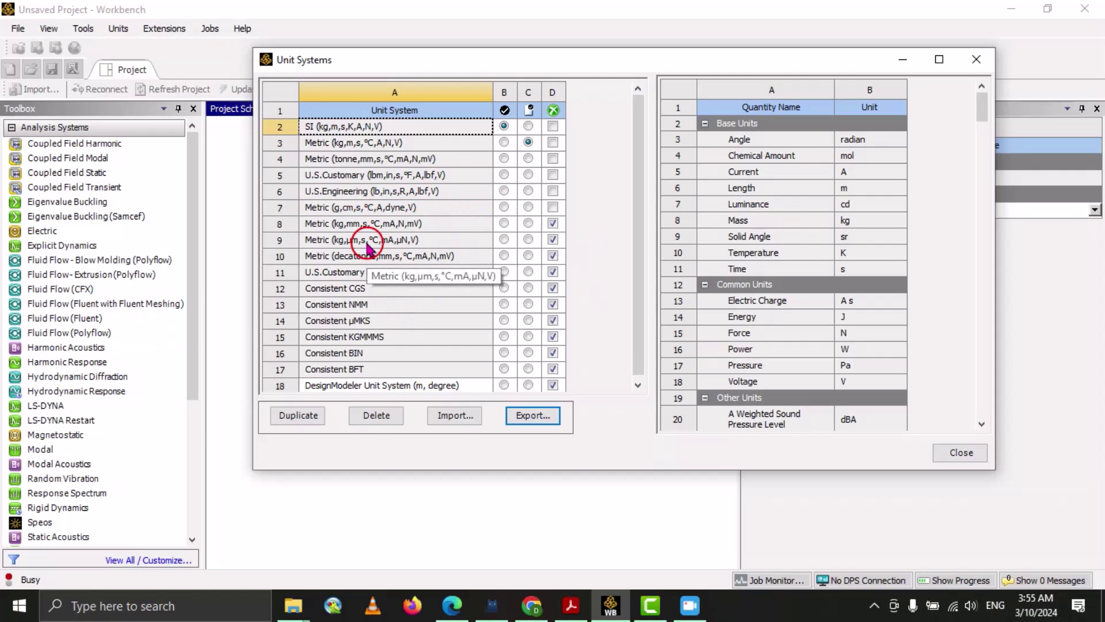
key(Escape)
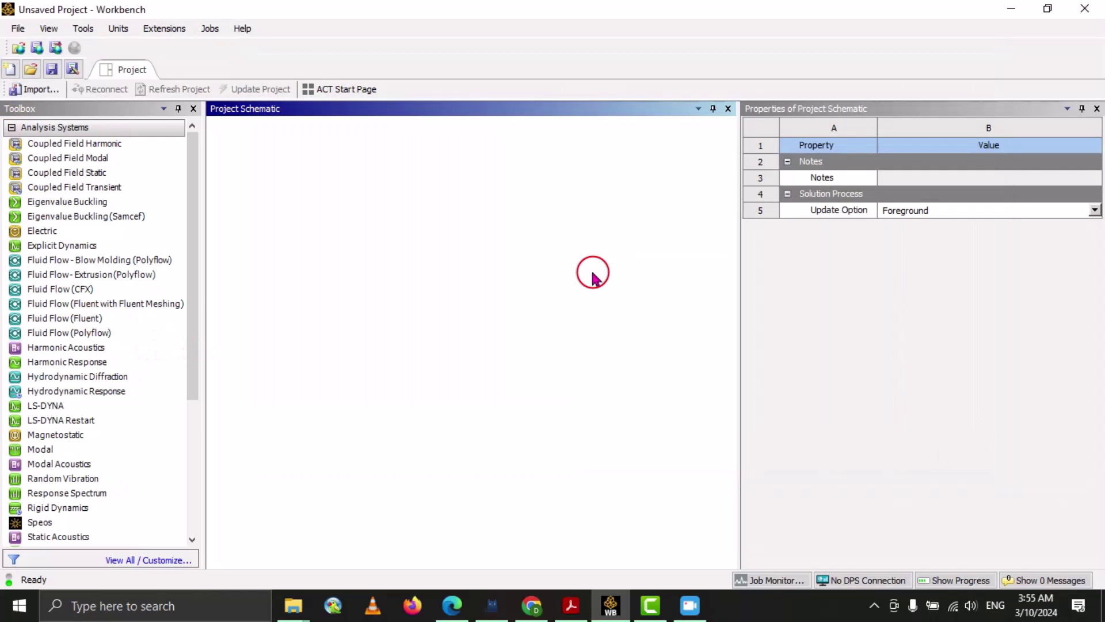